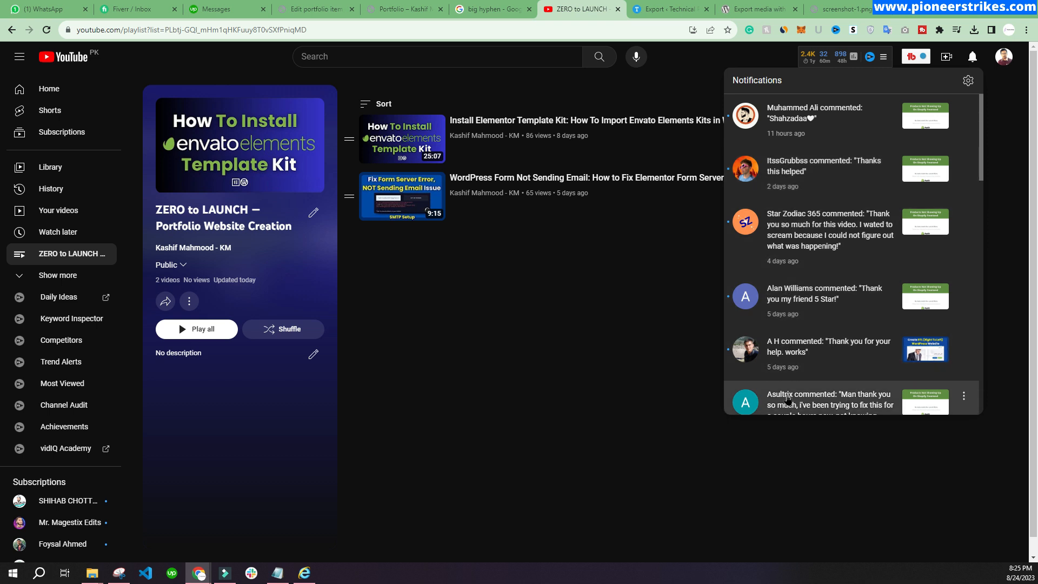
scroll(844, 259, down, 4)
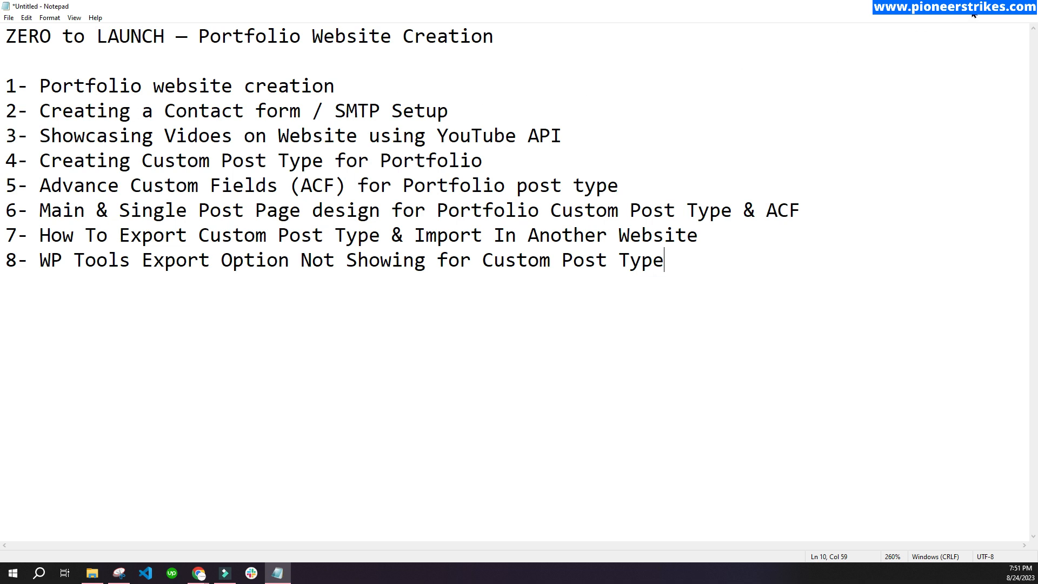
Step: Highlight the first topic of the Notepad outline and open the full ZERO to LAUNCH — Portfolio Website Creation playlist on YouTube
drag(41, 84, 359, 88)
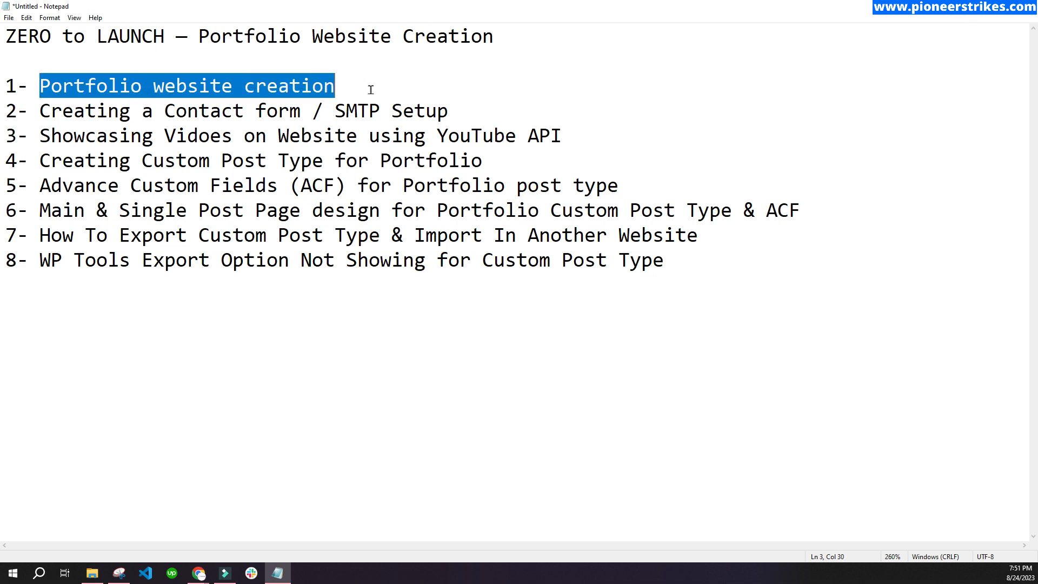
key(alt+Tab)
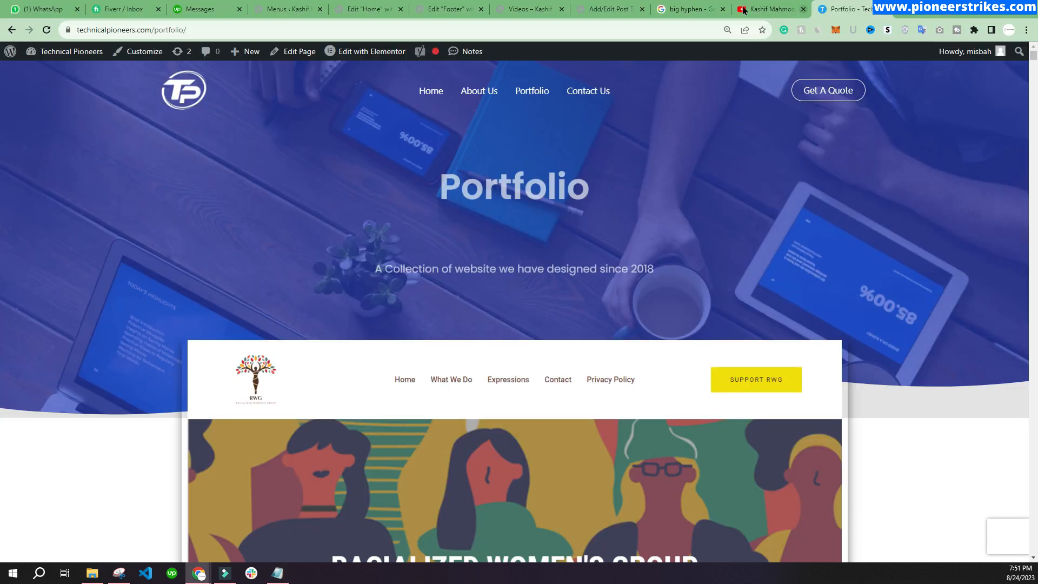
click(766, 10)
click(458, 322)
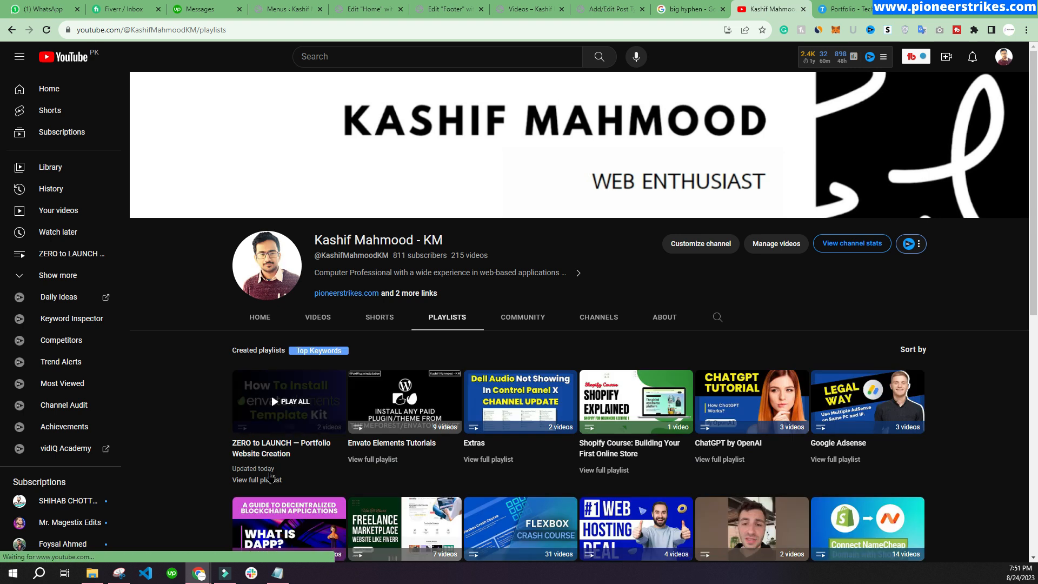
click(272, 481)
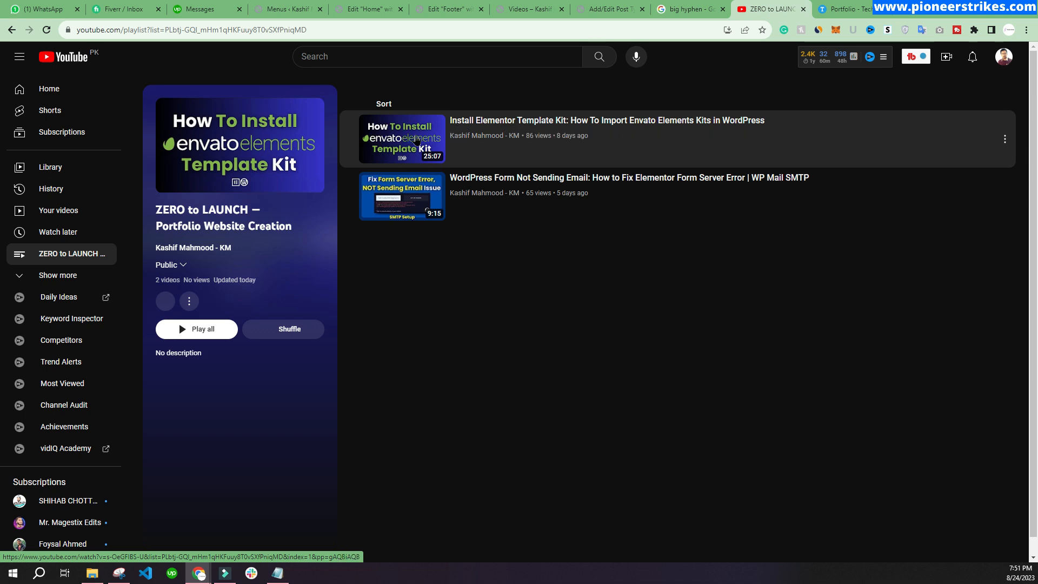
Step: Return to Notepad and go through outline topics 2 to 7, highlighting them, from the contact form setup to exporting custom post types
click(278, 573)
drag(41, 110, 452, 111)
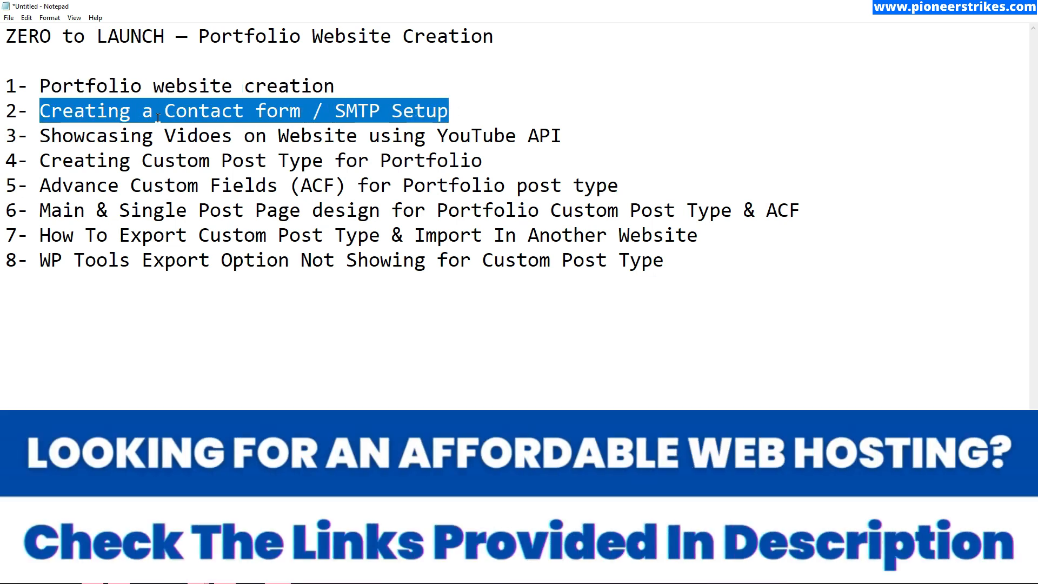
drag(40, 136, 566, 137)
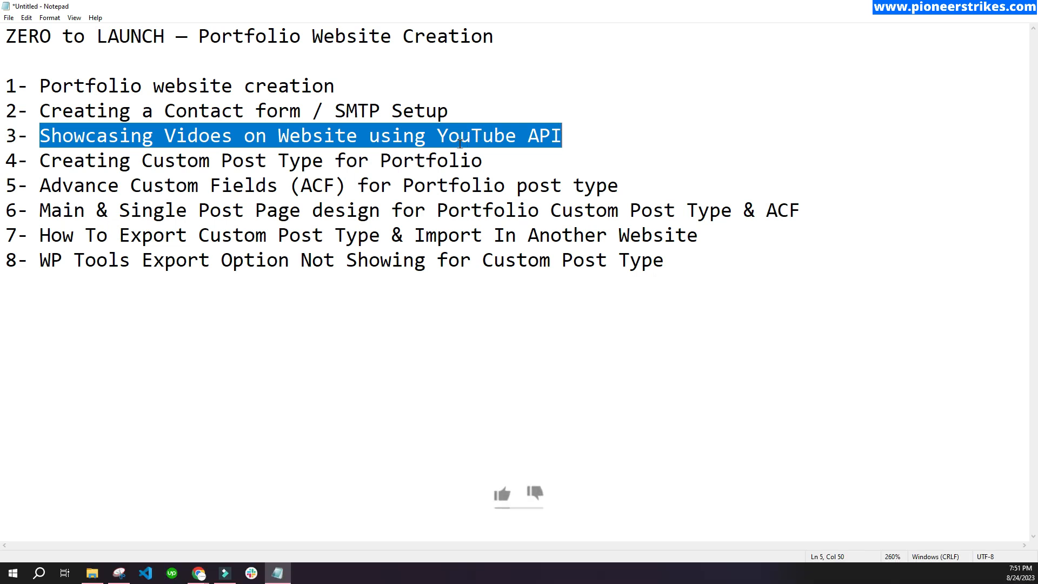
drag(40, 160, 486, 163)
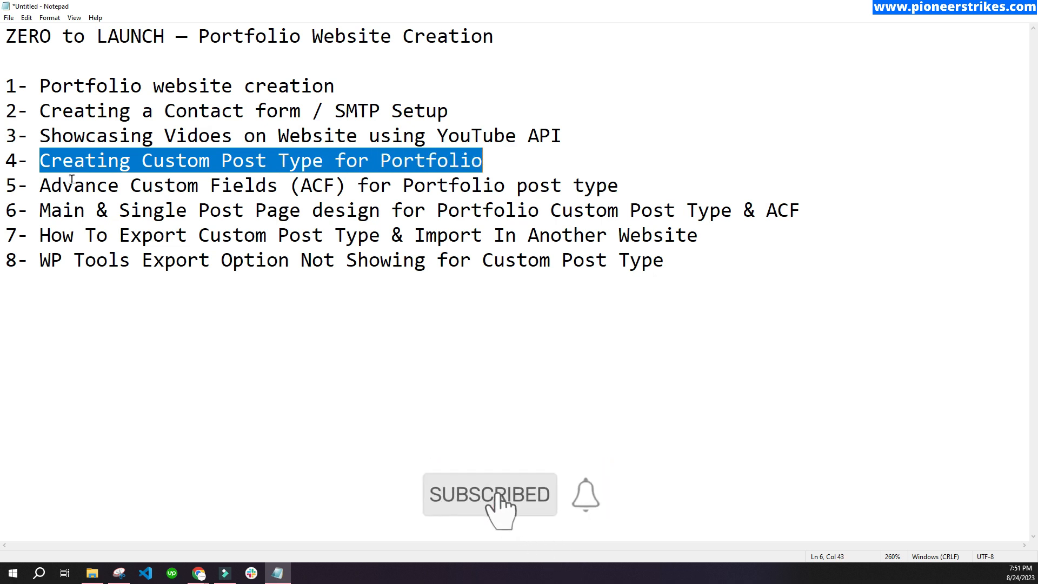
drag(40, 185, 620, 185)
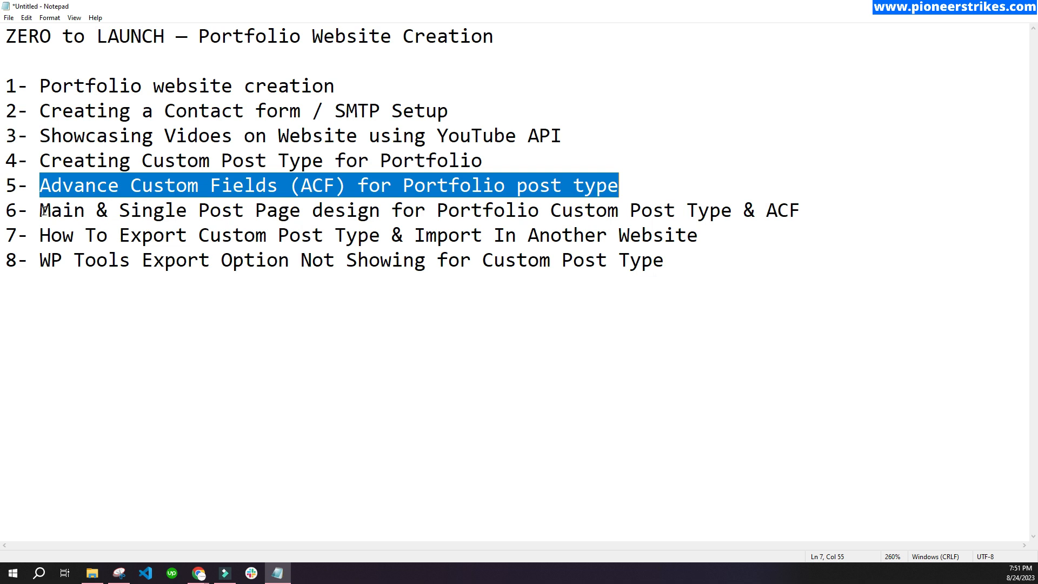
drag(41, 212, 313, 212)
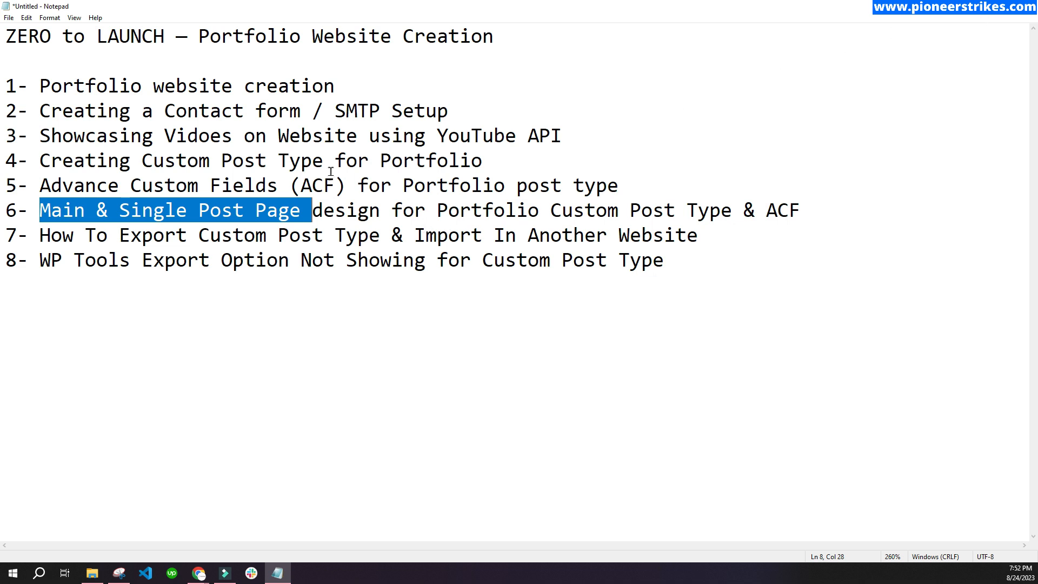
click(806, 207)
drag(446, 110, 8, 88)
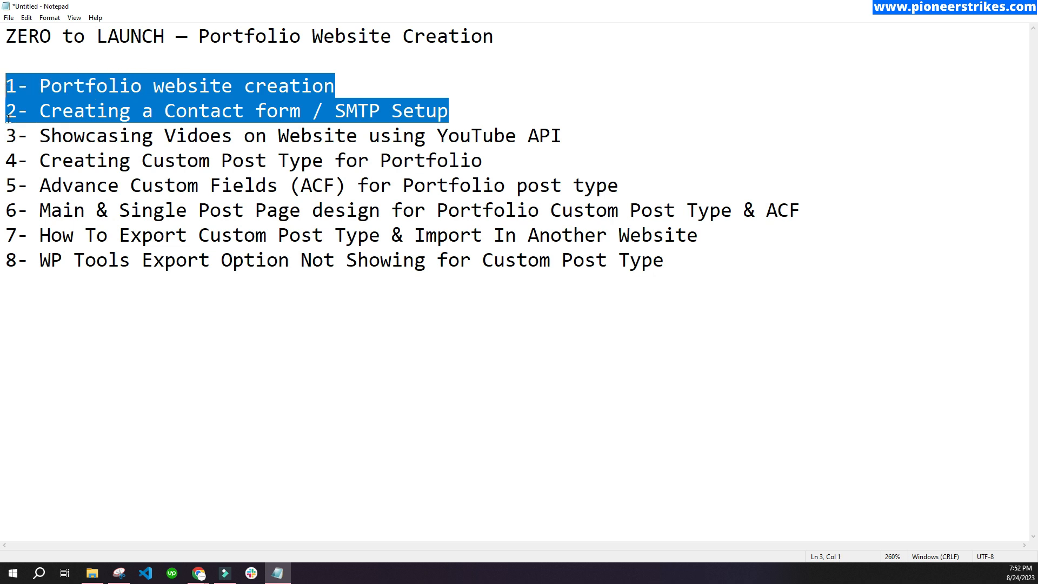
drag(10, 137, 861, 204)
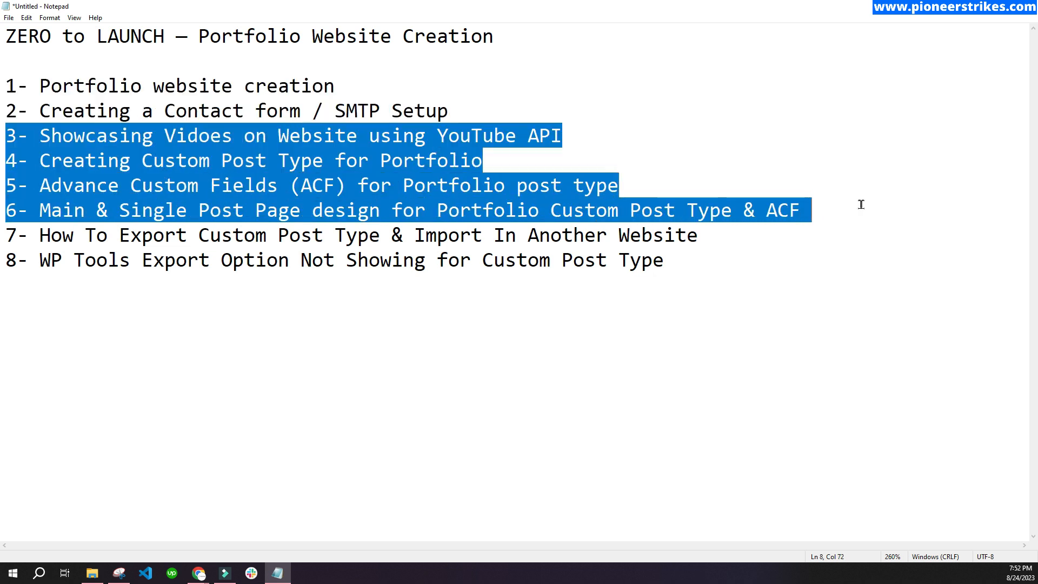
drag(39, 236, 722, 236)
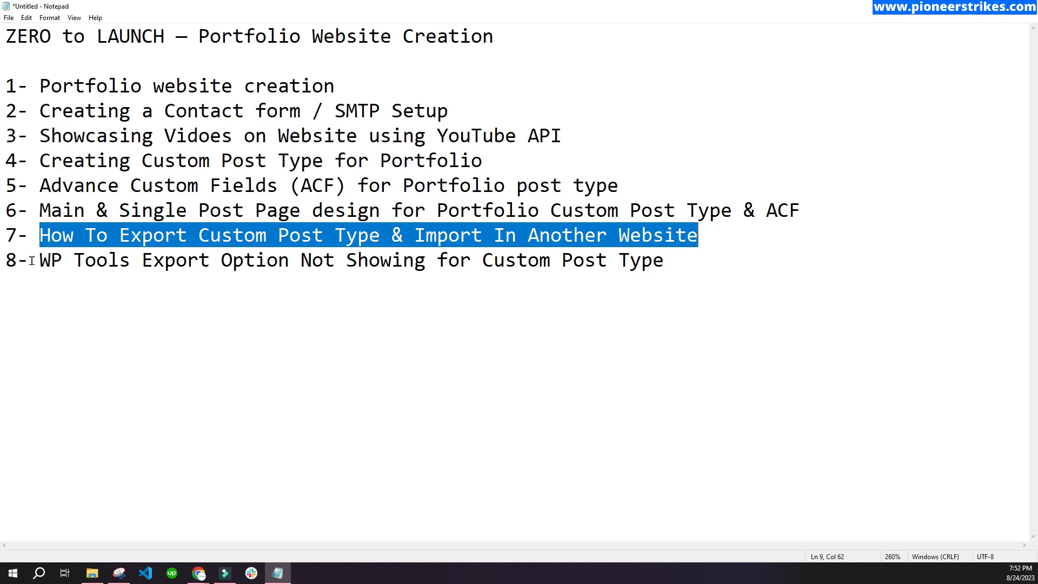
Step: Switch to the browser and look over the Portfolio page of technicalpioneers.com
key(alt+Tab)
click(837, 8)
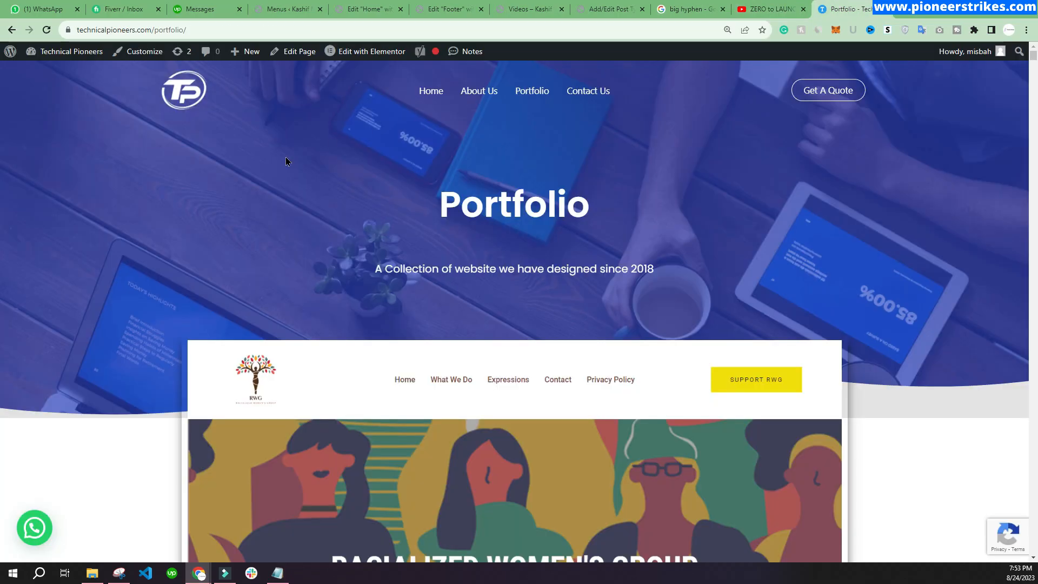
scroll(290, 212, down, 4)
scroll(293, 212, up, 4)
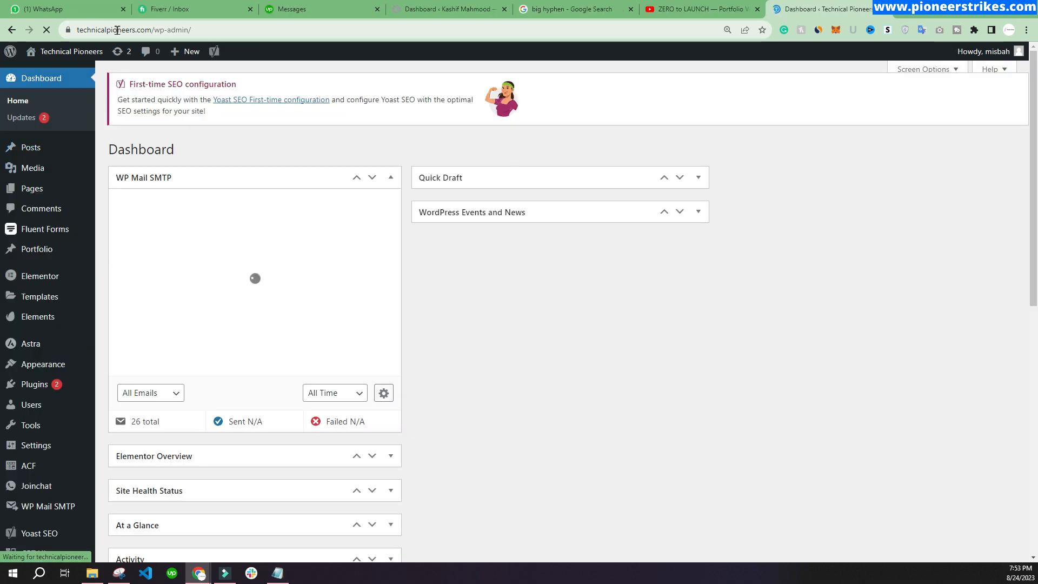
Step: Open the Export tool in the technicalpioneers.com WordPress admin and highlight the Portfolio option
click(117, 30)
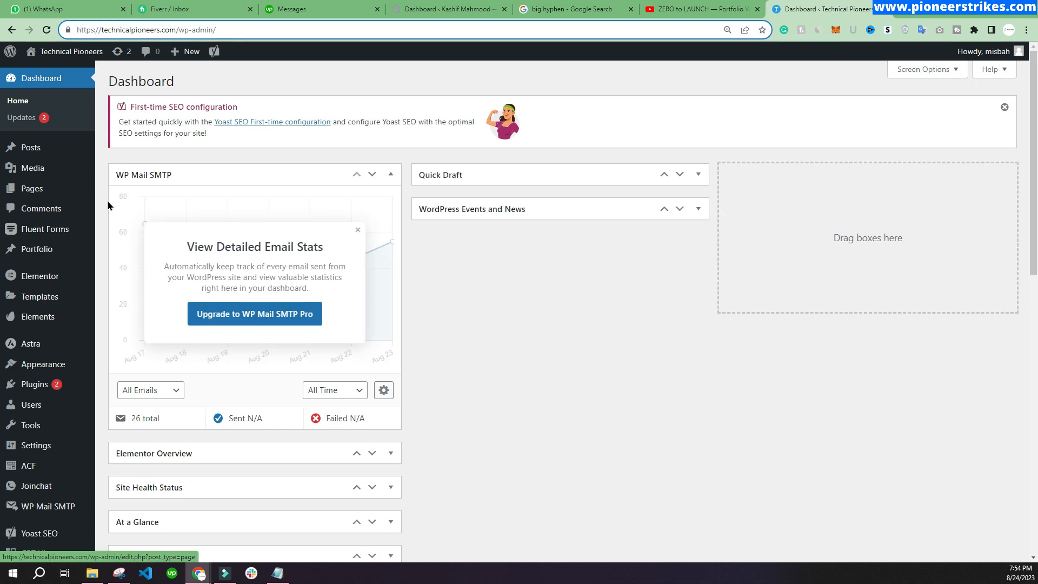
scroll(36, 368, down, 3)
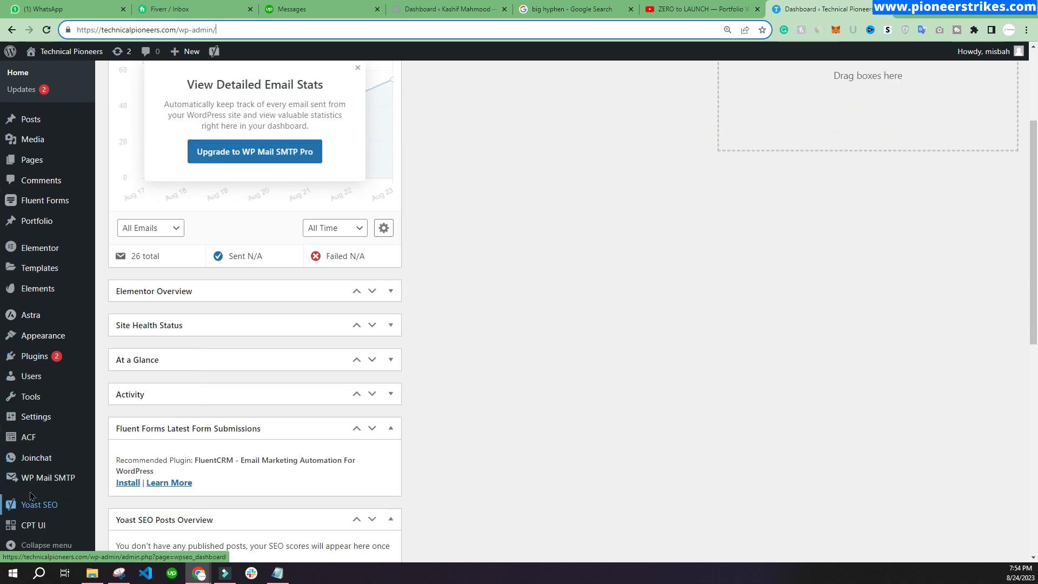
mouse_move(22, 404)
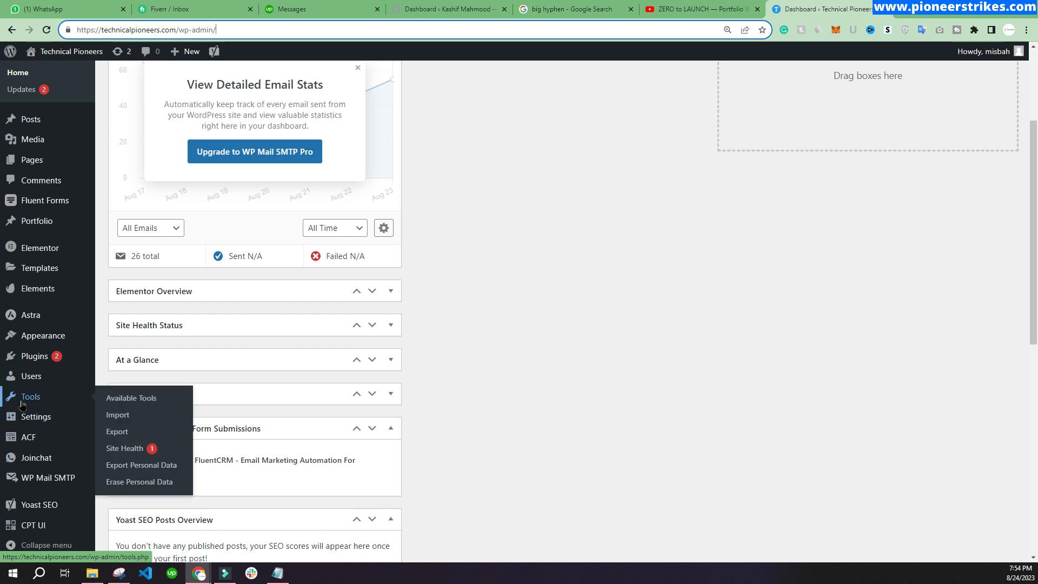
click(118, 432)
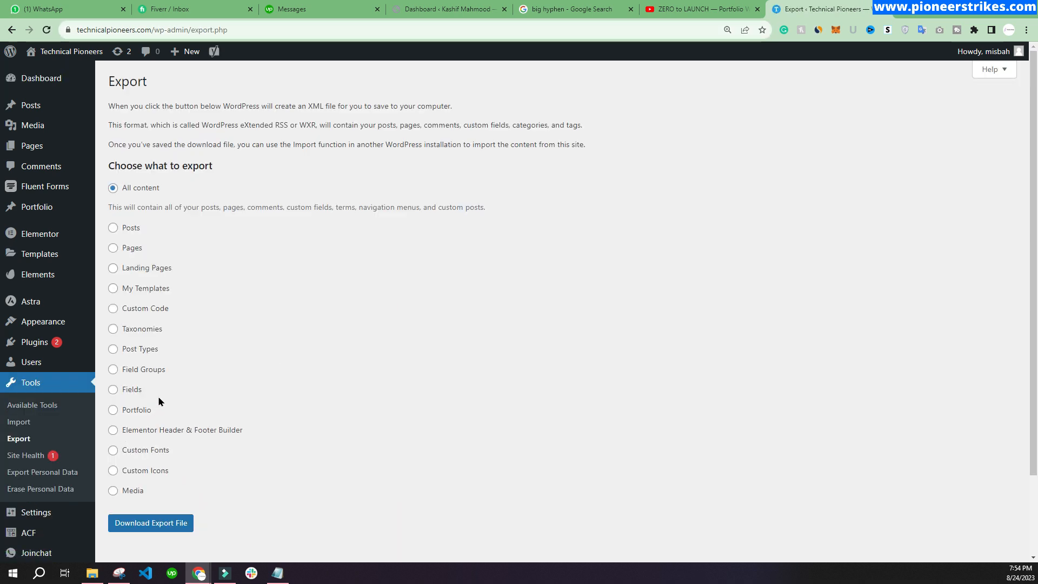
drag(137, 412, 122, 412)
click(341, 447)
drag(121, 412, 156, 410)
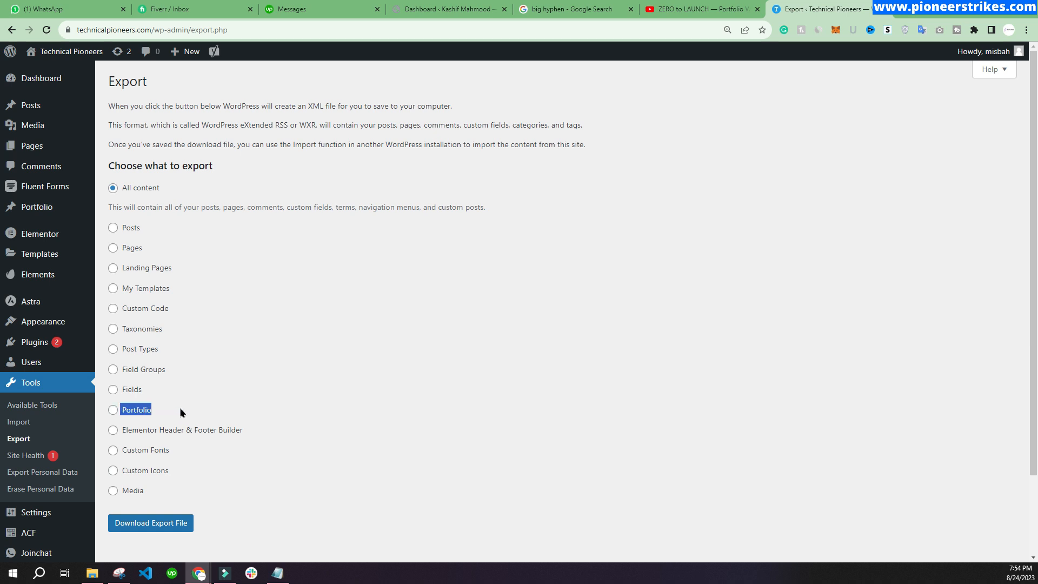
Step: Highlight topic 8 about the missing export option in the Notepad outline, and view the ZERO to LAUNCH playlist on YouTube
click(277, 573)
click(45, 264)
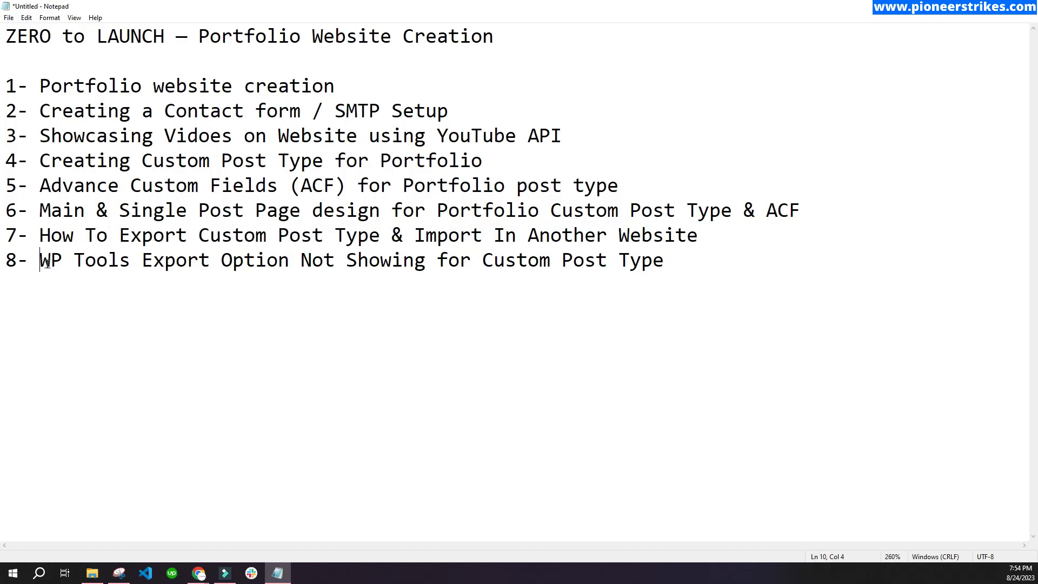
drag(47, 263, 732, 258)
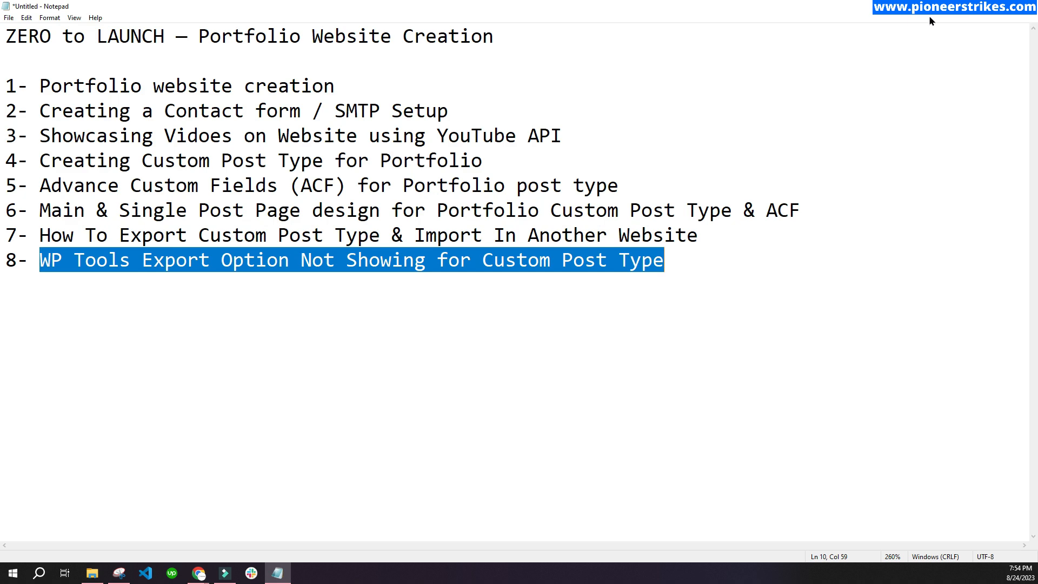
key(alt+Tab)
click(675, 6)
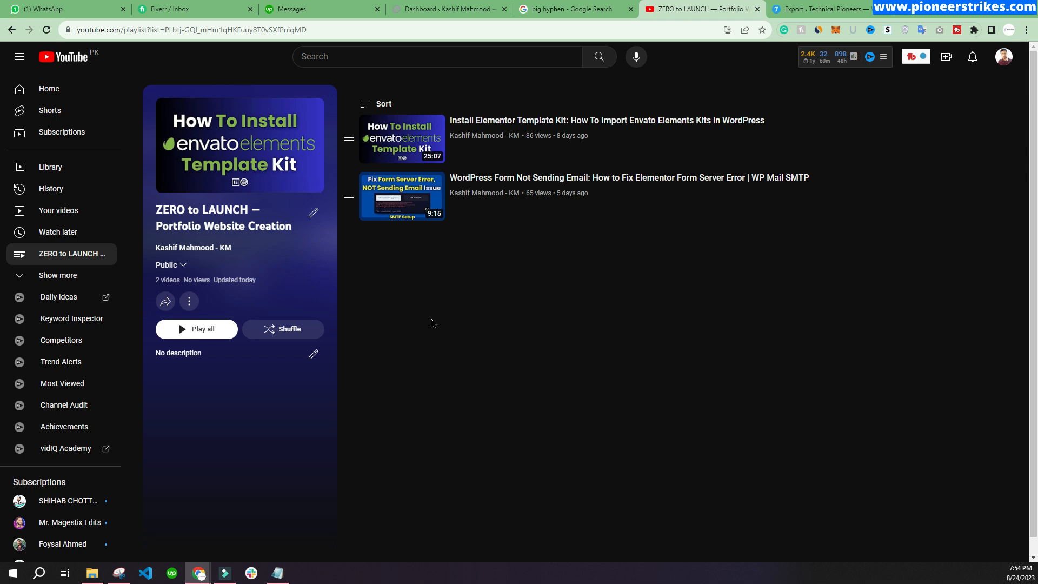
Step: Return to the technicalpioneers.com Export page and download an export file containing only the Portfolio content
key(ctrl+Tab)
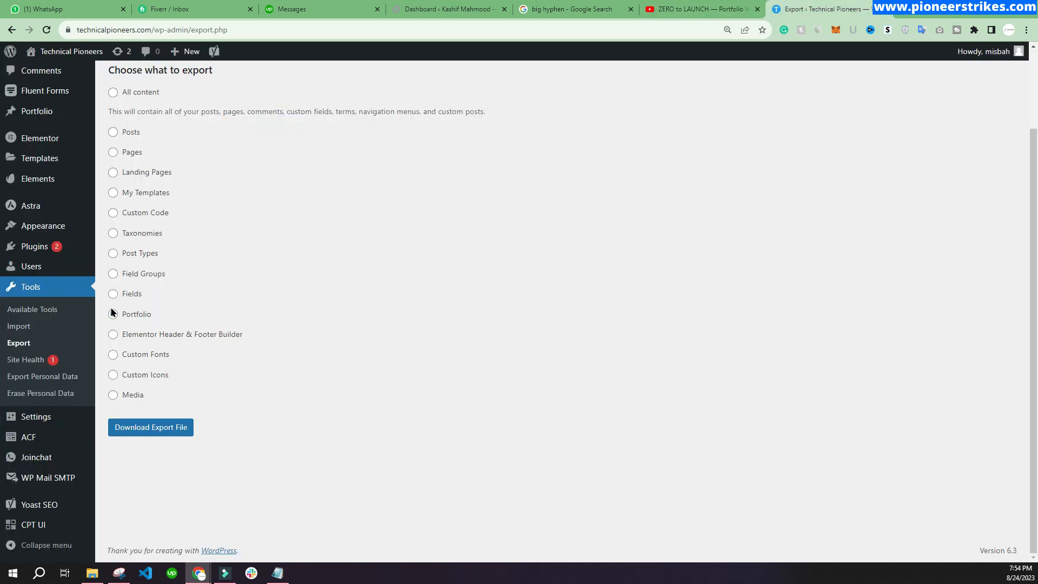
click(112, 314)
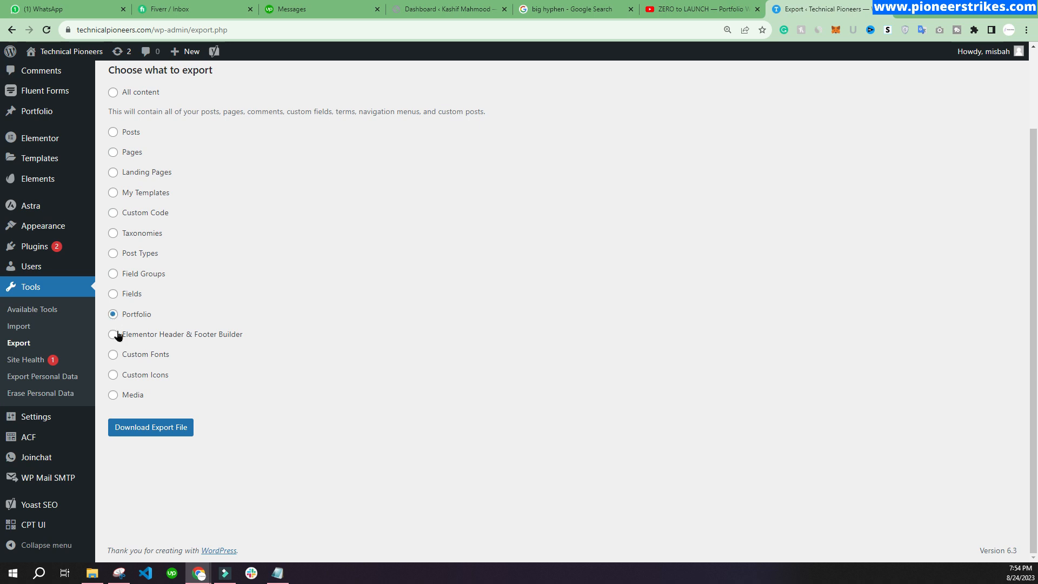
click(142, 430)
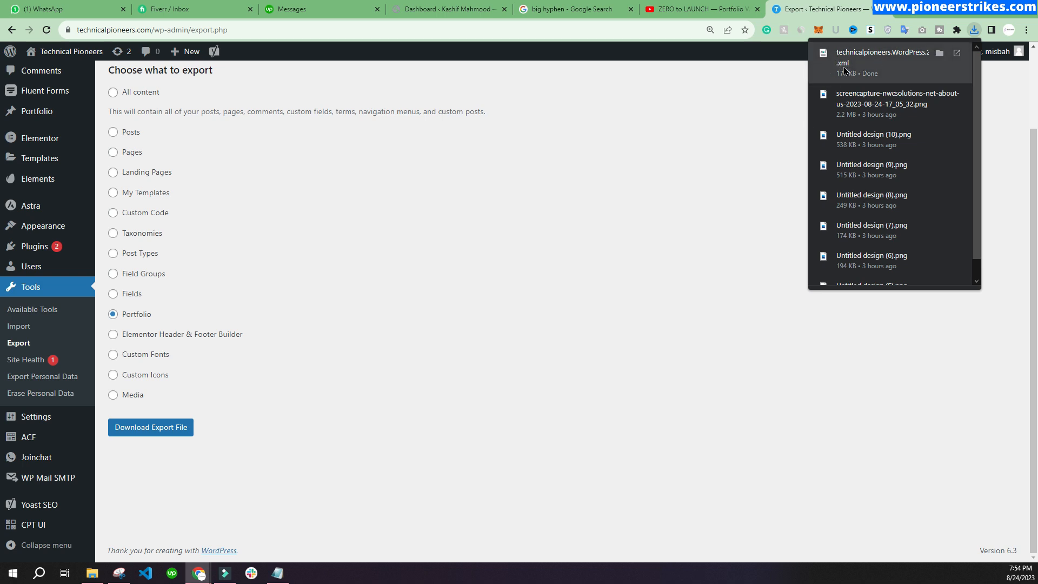
Step: Switch to the destination site's WordPress dashboard and run the WordPress importer
click(437, 15)
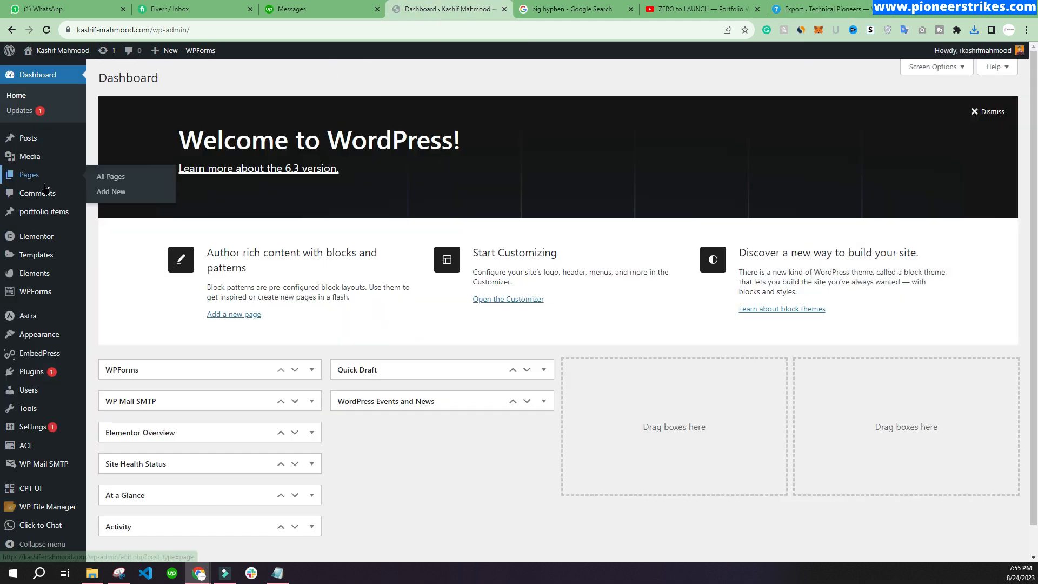
mouse_move(56, 216)
scroll(38, 238, down, 1)
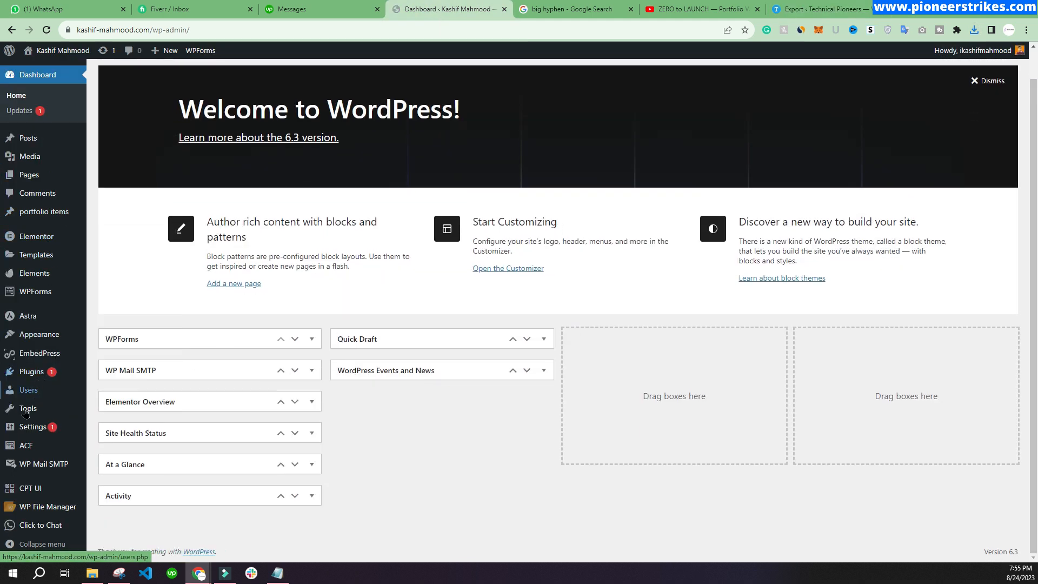
mouse_move(30, 436)
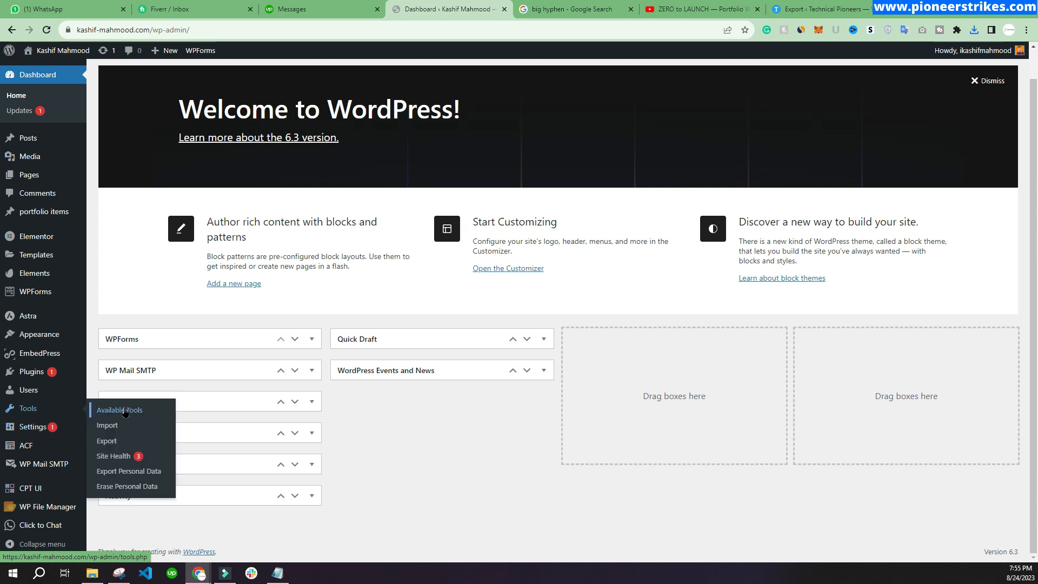
click(113, 428)
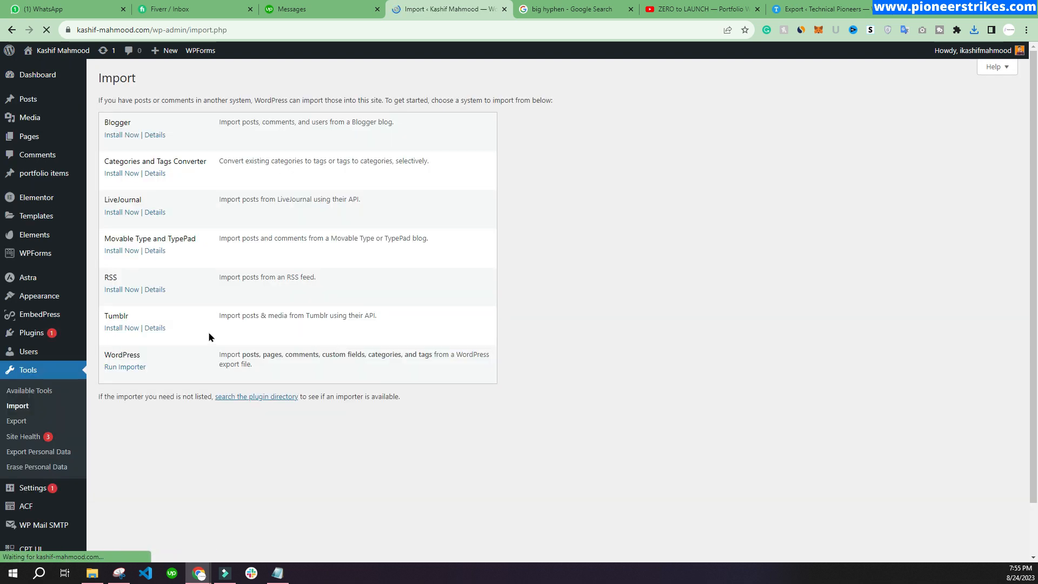
click(124, 367)
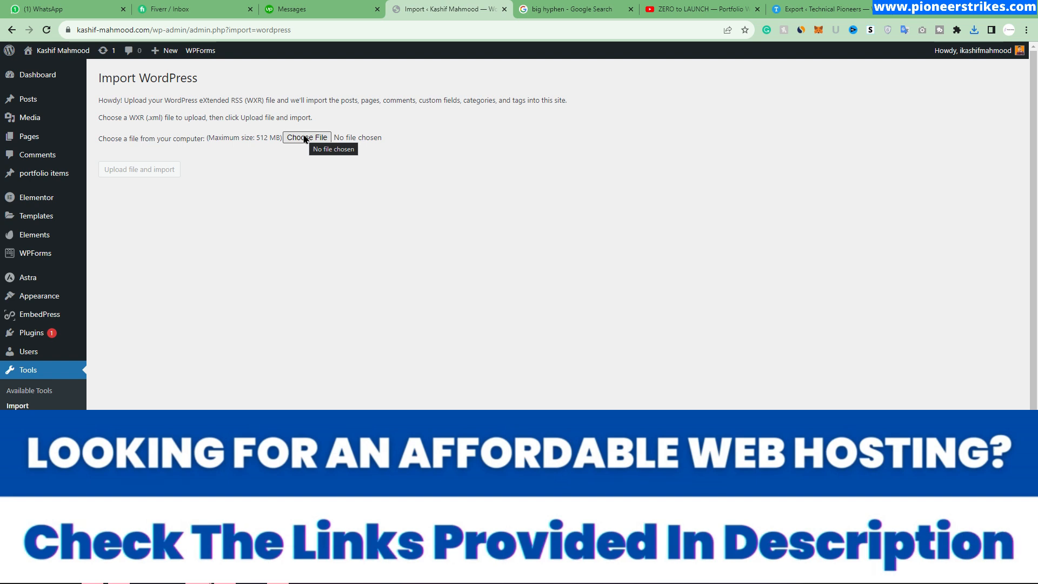
Step: Upload technicalpioneers.WordPress.2023-08-24.xml and run the import with the option to download and import file attachments
click(304, 138)
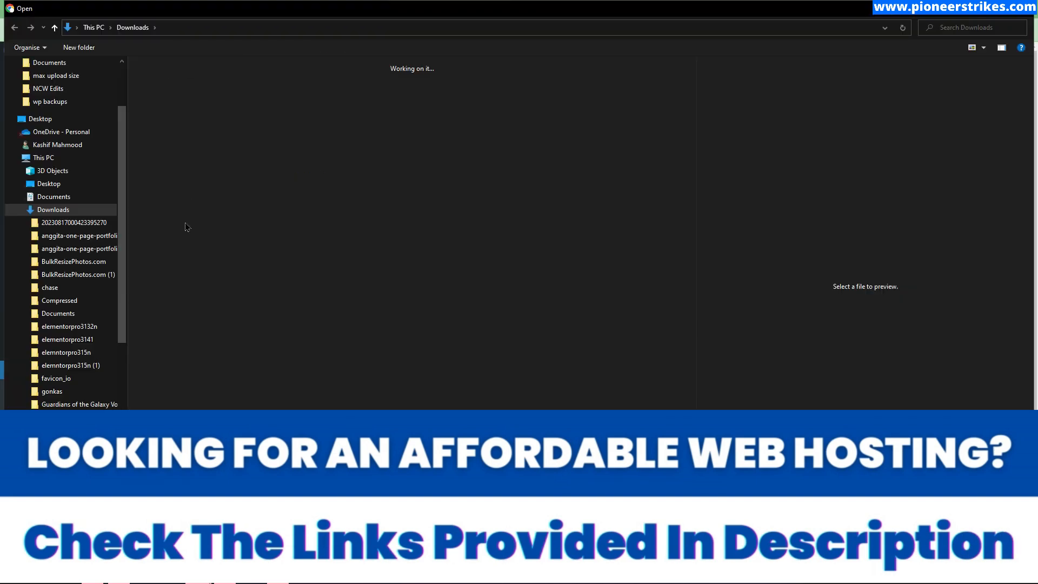
double_click(218, 211)
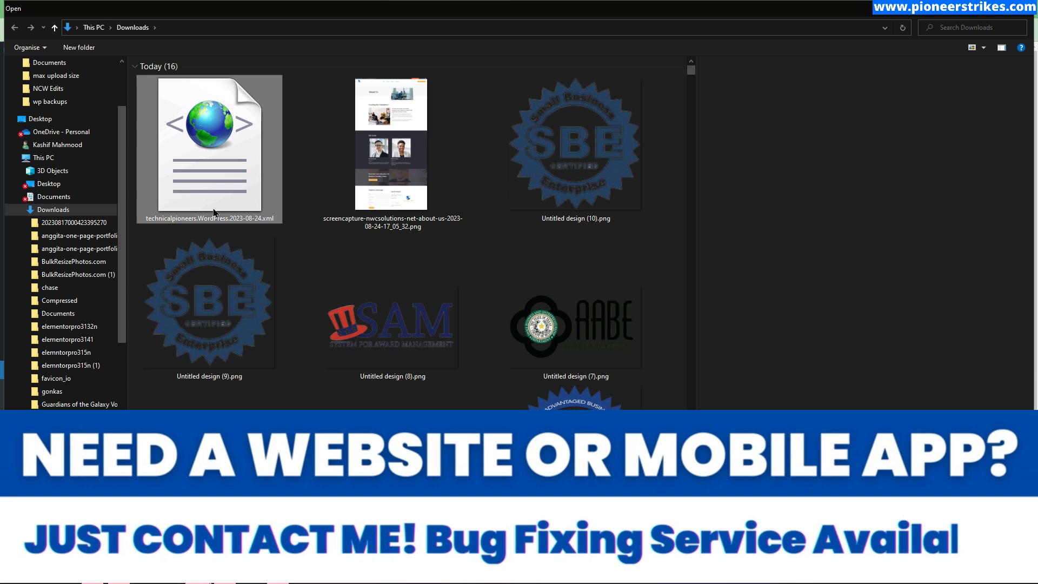
click(155, 173)
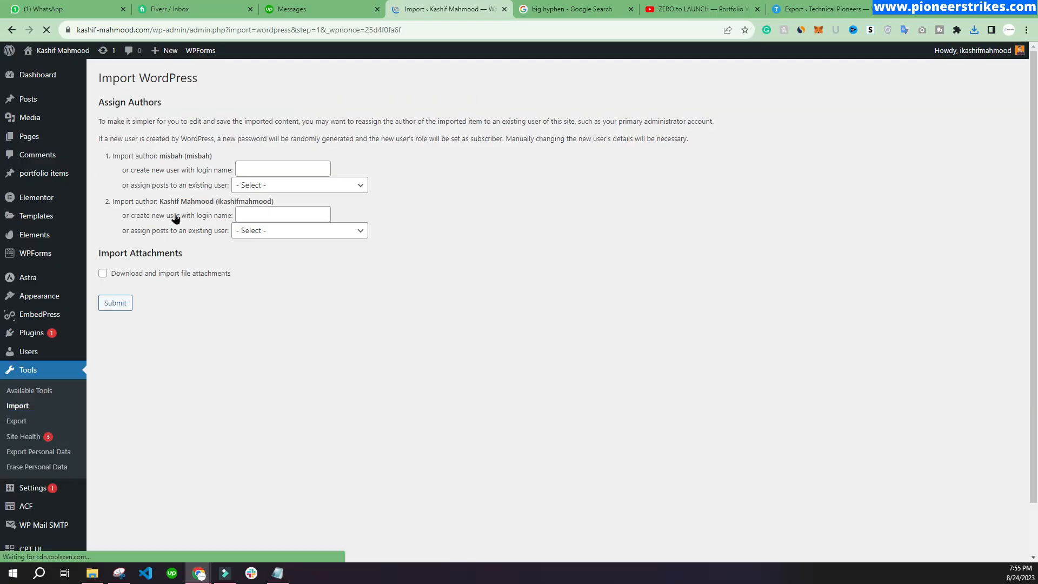
click(114, 274)
click(115, 304)
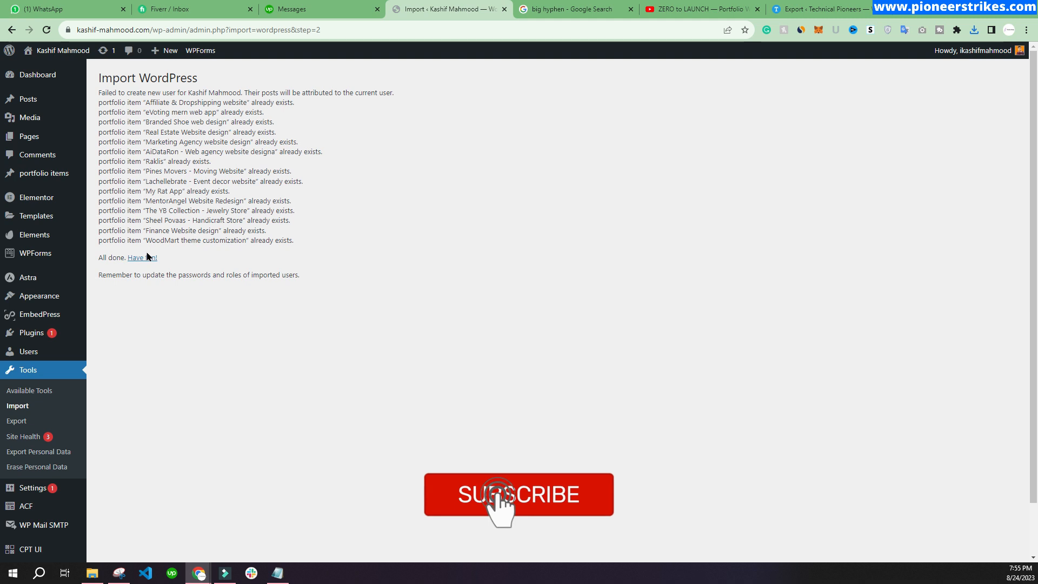
Step: Open the destination site's public Portfolio page in a separate tab and view the item "NGO website design for racialized women's"
mouse_move(34, 145)
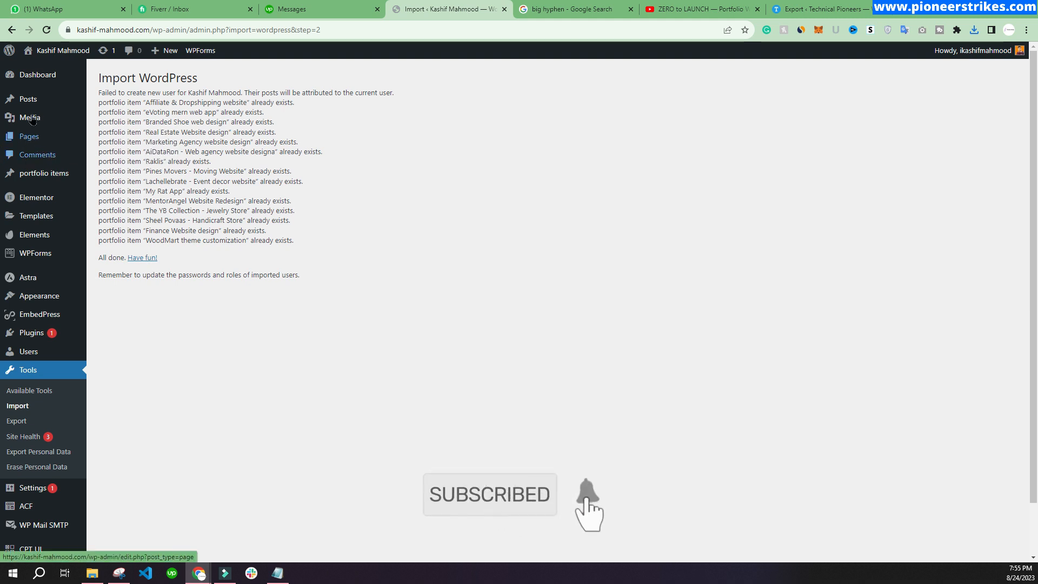
ctrl+click(39, 70)
click(463, 5)
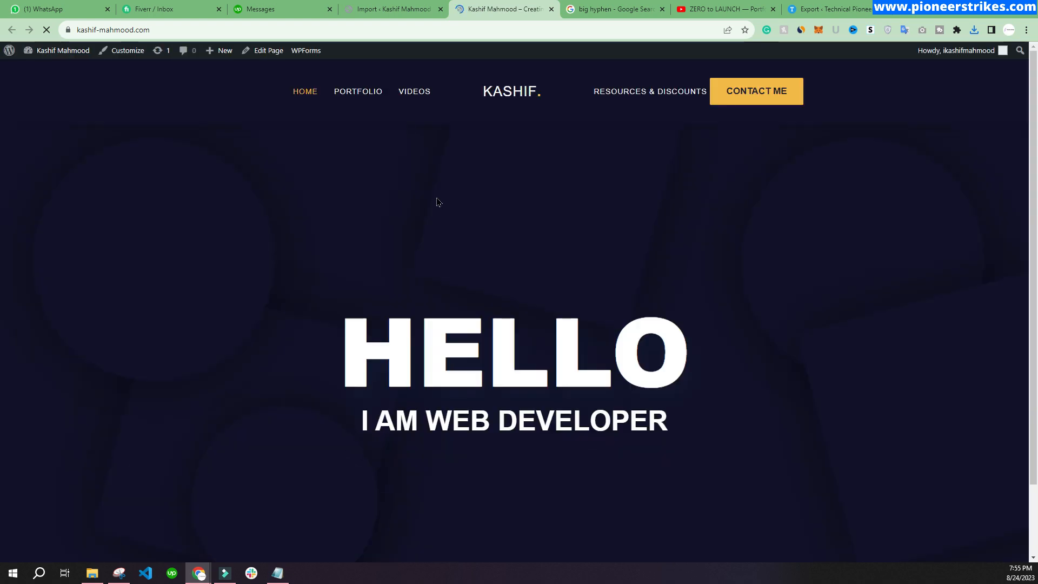
click(350, 93)
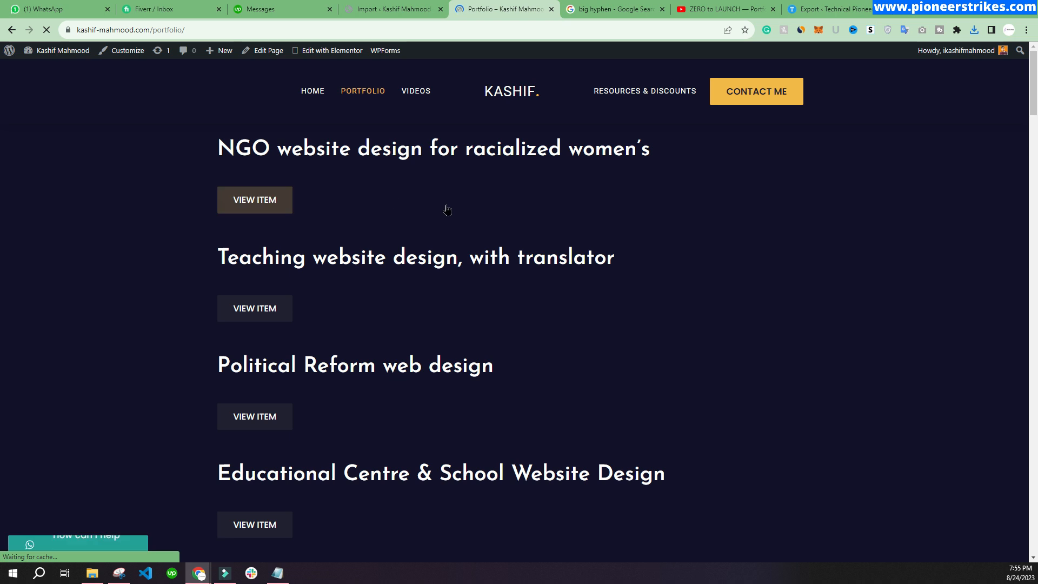
drag(670, 152, 244, 206)
click(184, 222)
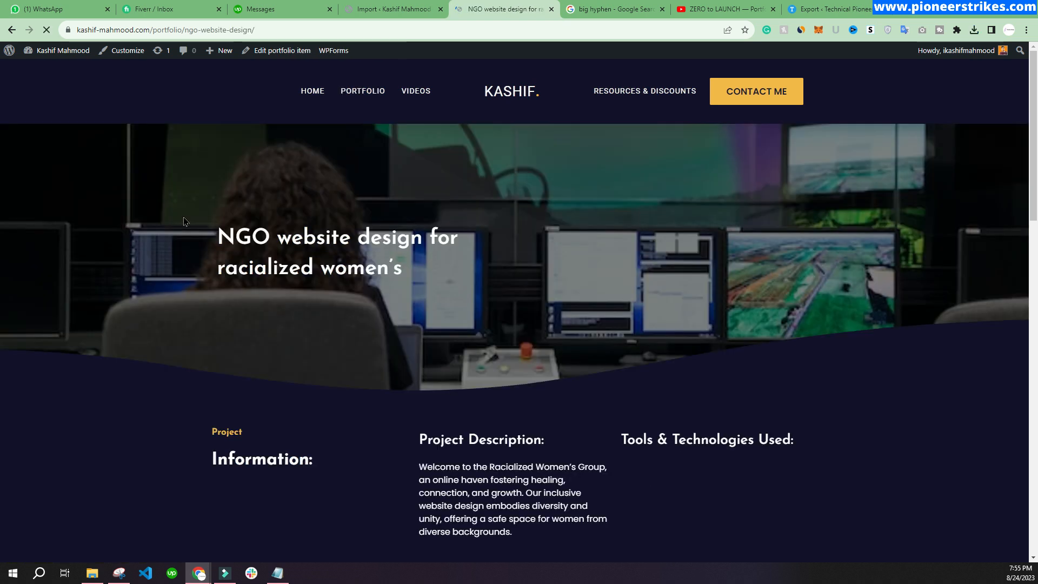
Step: Examine the Project Description, Results, header image and Tools & Technologies Used sections of the NGO portfolio item for missing content
scroll(661, 306, down, 3)
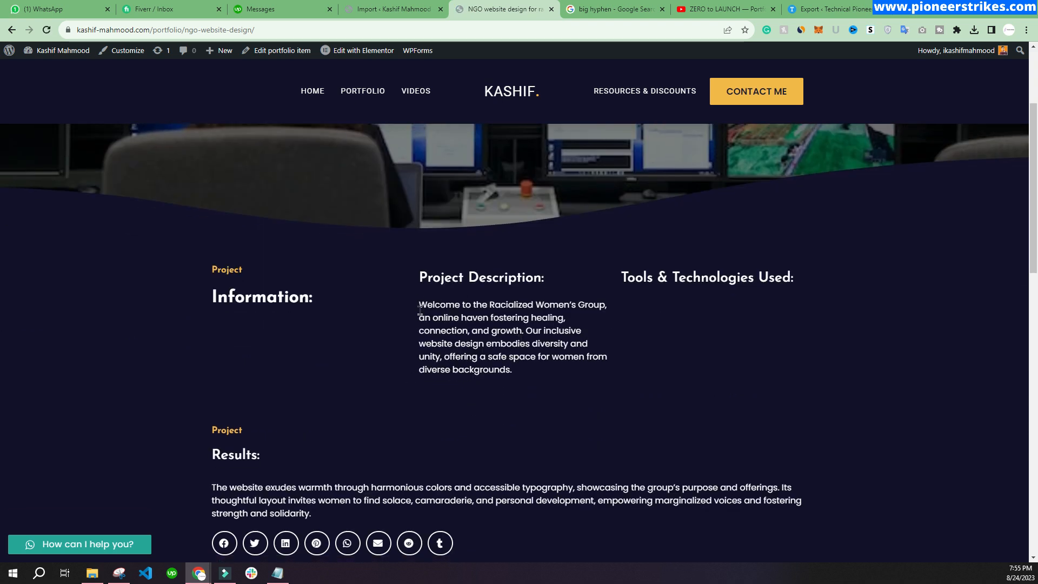
drag(419, 308, 471, 384)
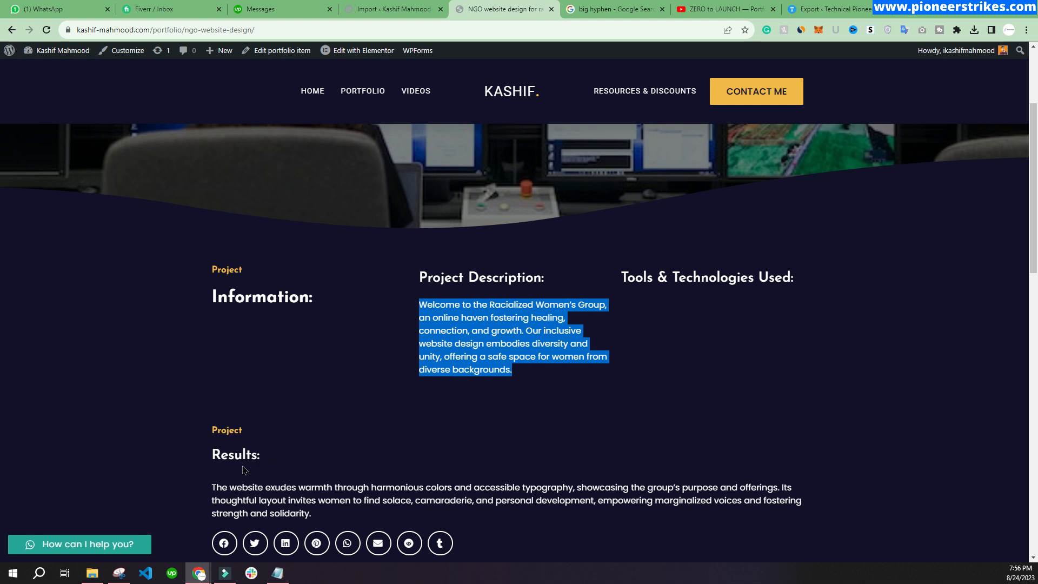
click(210, 487)
drag(210, 487, 328, 514)
scroll(697, 189, up, 2)
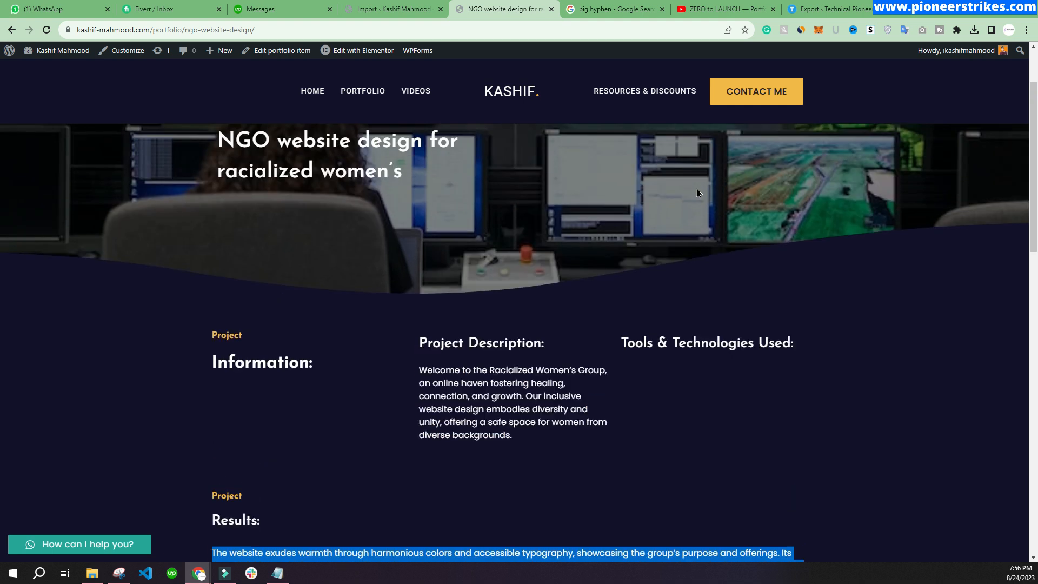
click(727, 237)
scroll(673, 241, down, 2)
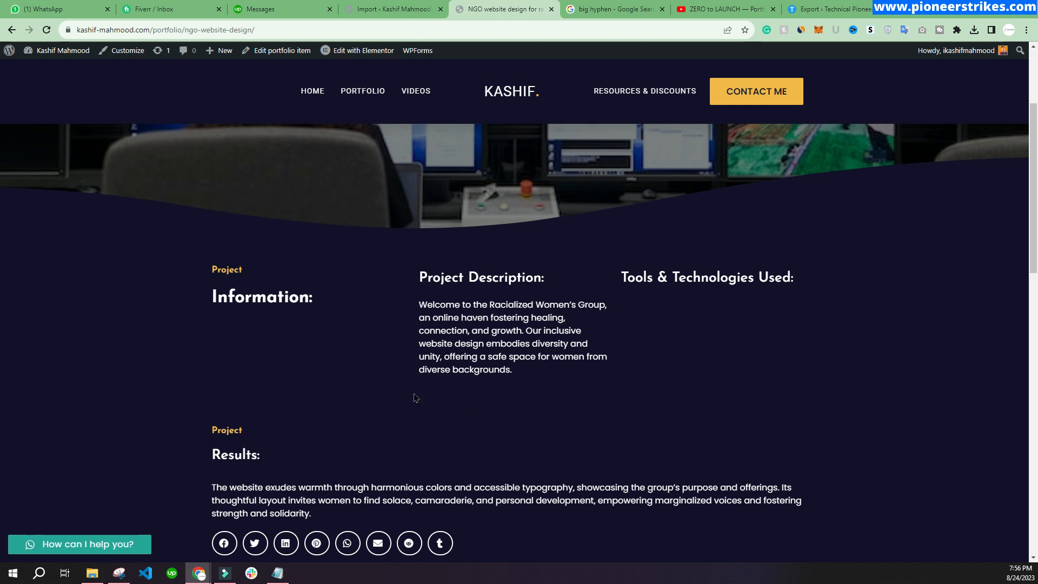
drag(619, 277, 802, 278)
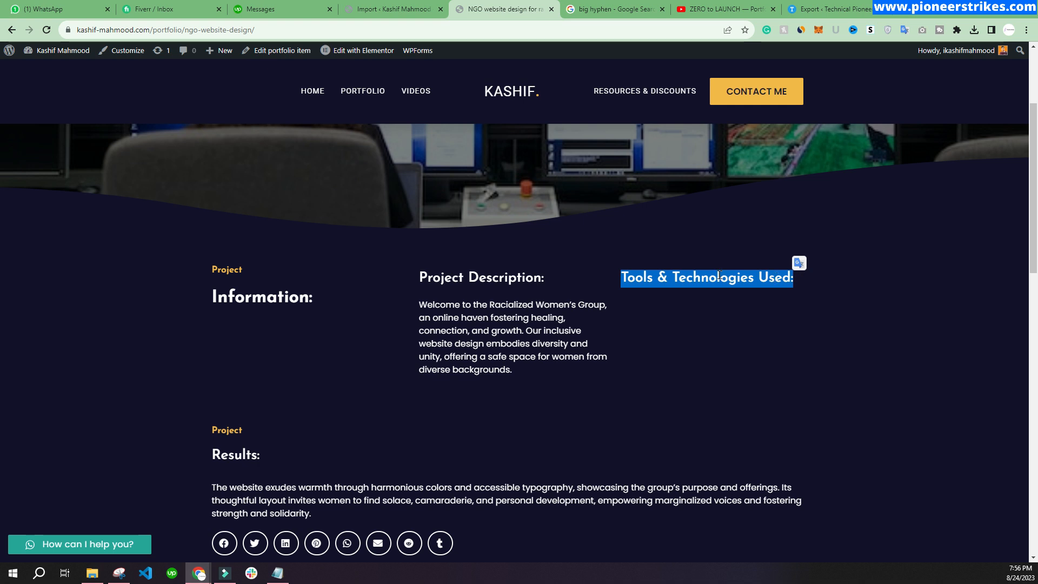
Step: Return to the destination site's dashboard and move all portfolio items to the Trash in bulk, including those remaining after the first batch
click(390, 10)
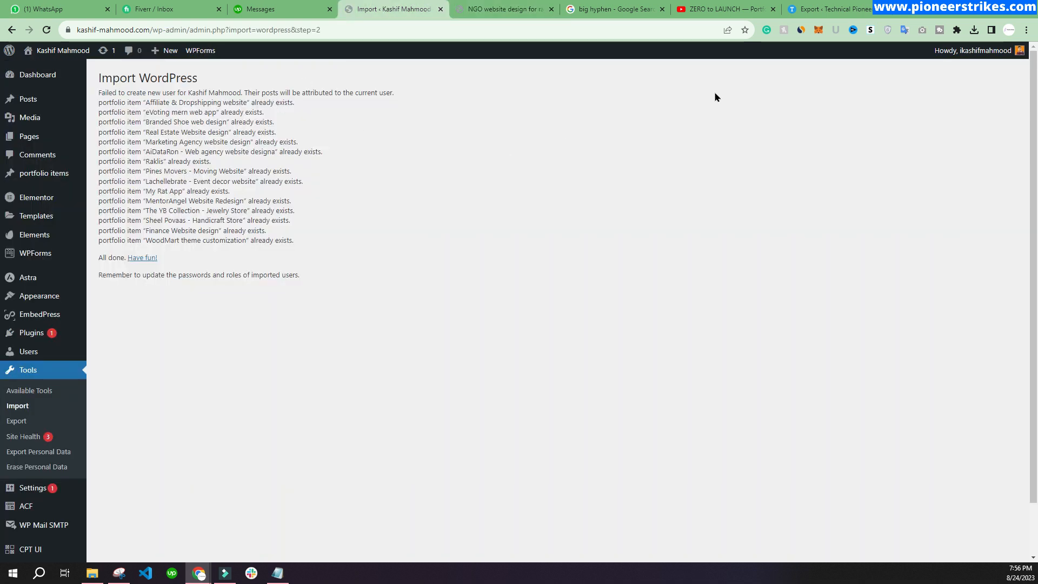
mouse_move(43, 141)
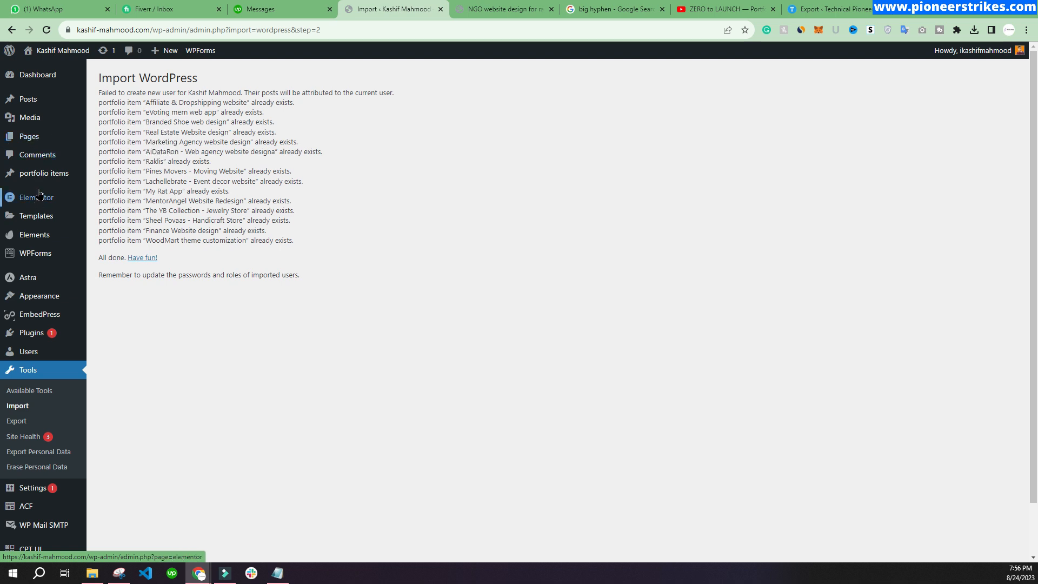
click(111, 174)
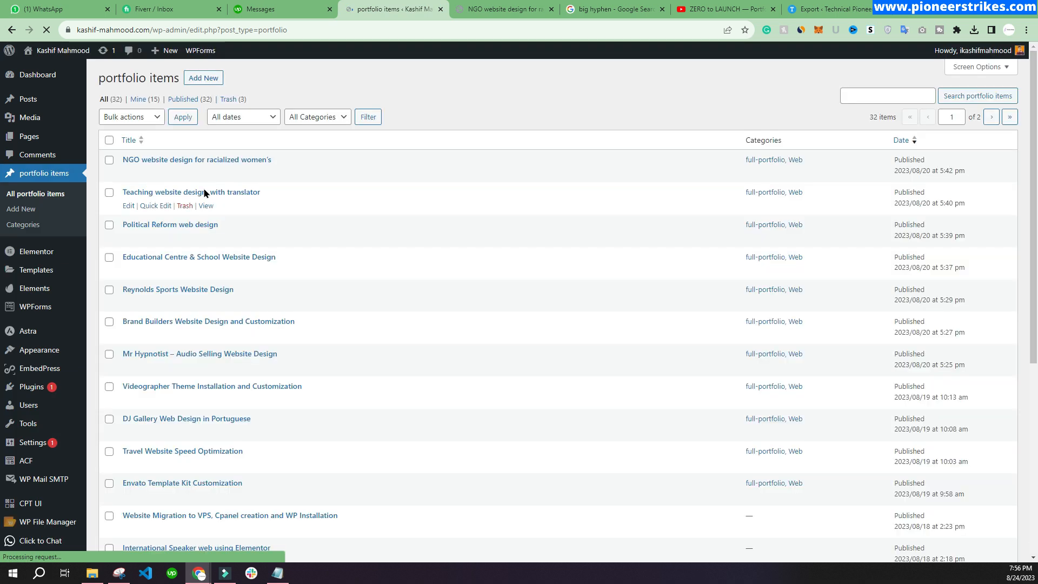
click(110, 140)
click(133, 120)
click(128, 156)
click(172, 121)
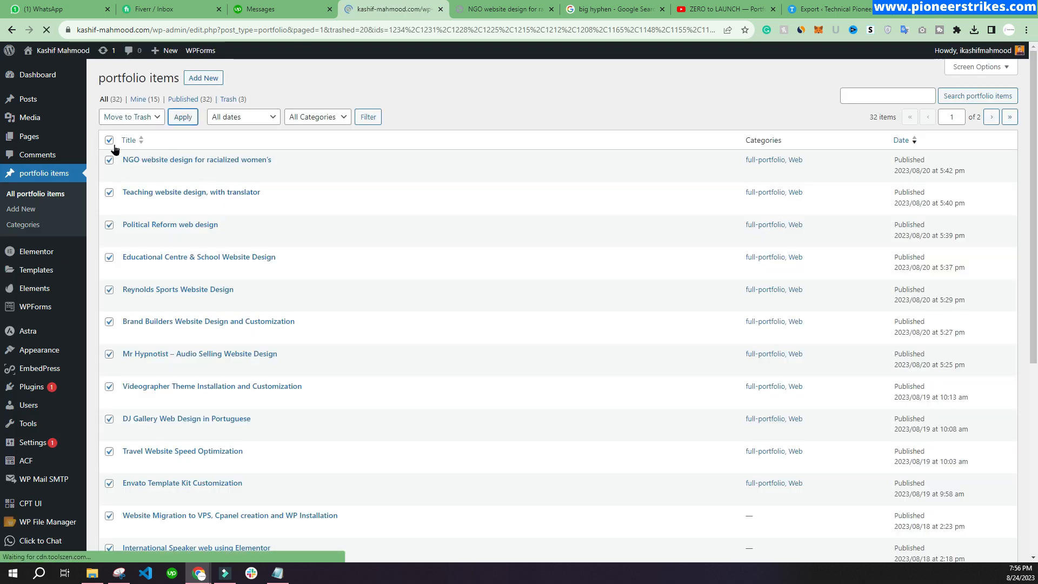
click(109, 174)
click(113, 154)
click(114, 184)
click(182, 154)
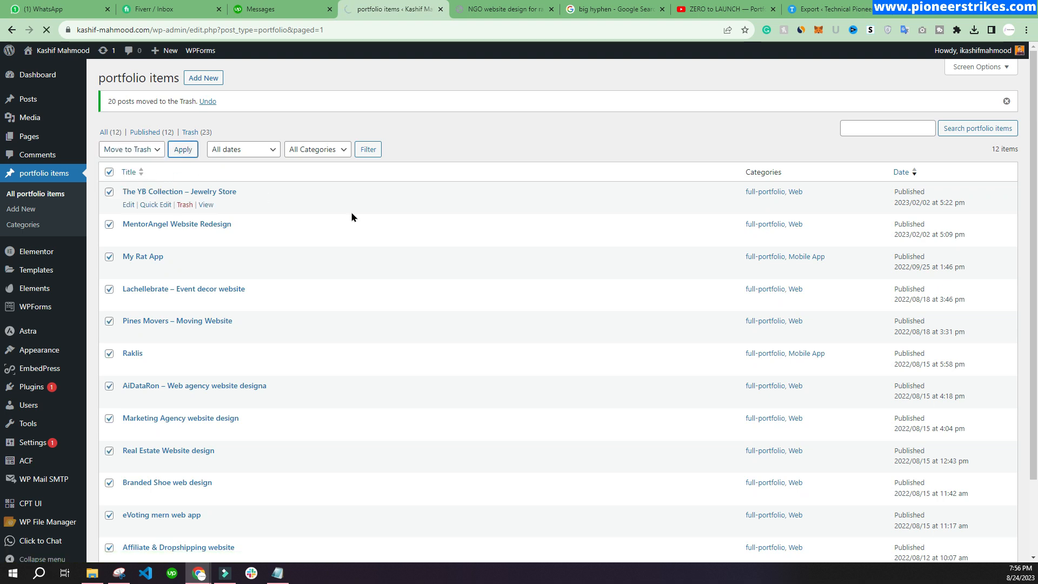
Step: Permanently delete all trashed portfolio items in bulk, including those remaining after the first batch
click(141, 102)
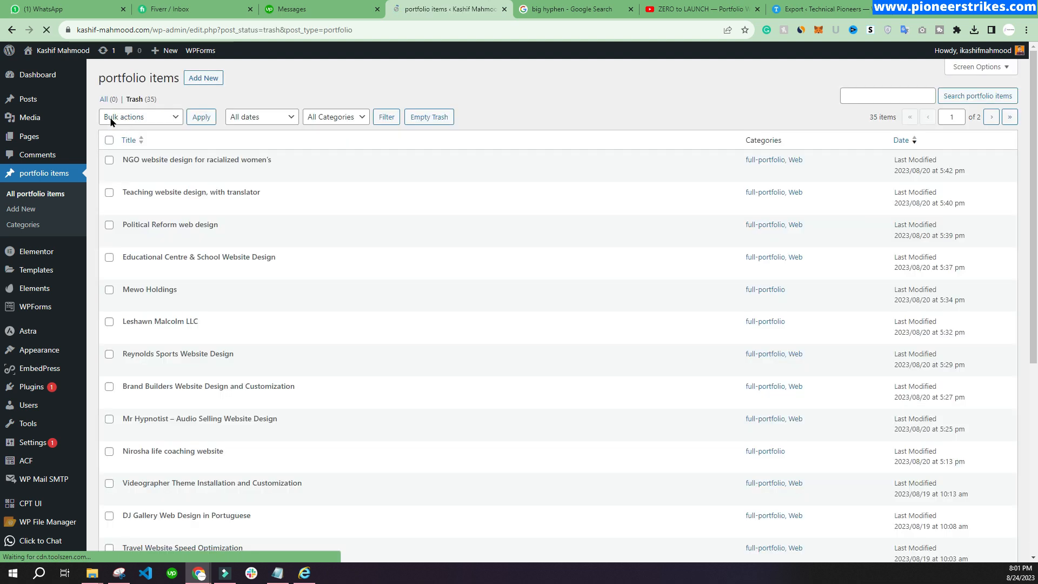
click(109, 140)
click(139, 117)
click(139, 153)
click(201, 118)
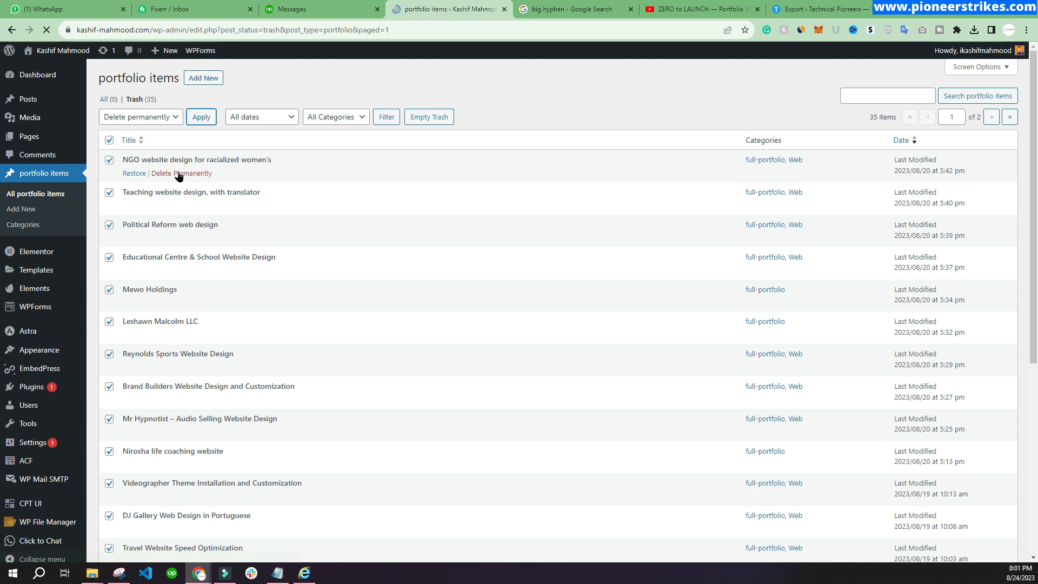
click(109, 172)
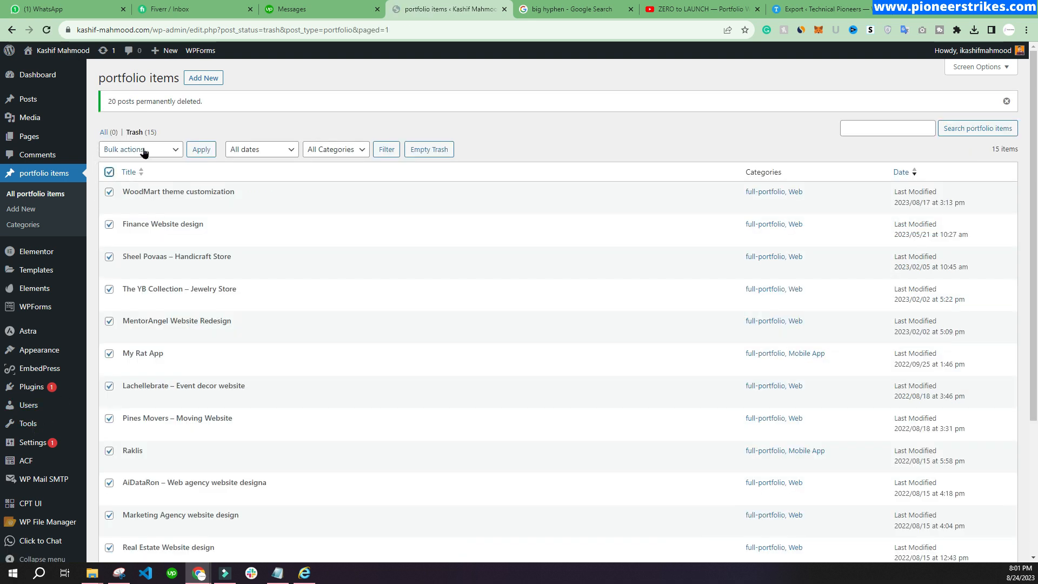
click(143, 150)
click(144, 186)
click(201, 151)
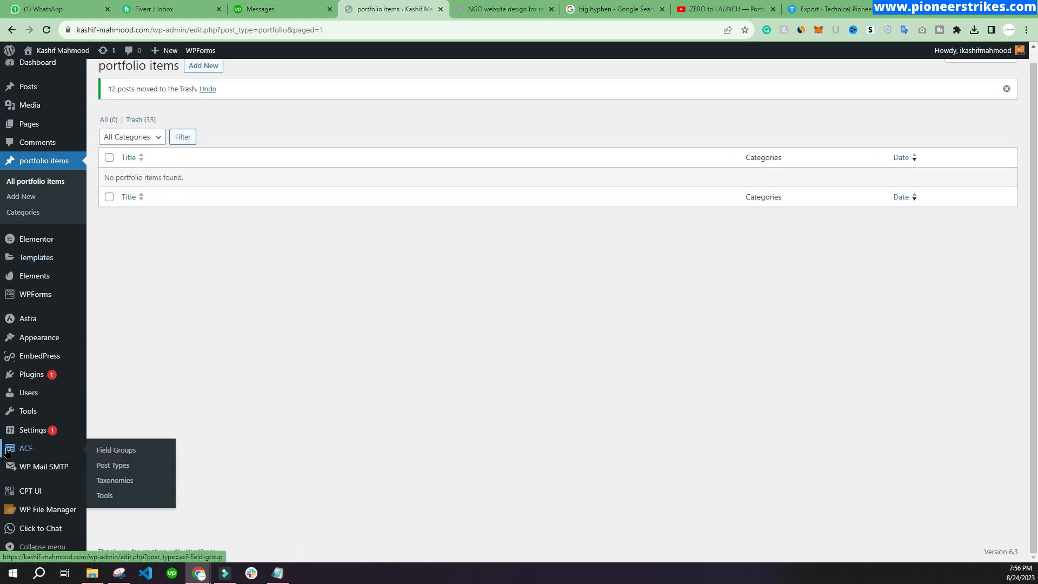
Step: Open the ACF field group "live url" on the destination site and the field group "Portfolio Input" on technicalpioneers.com
click(120, 453)
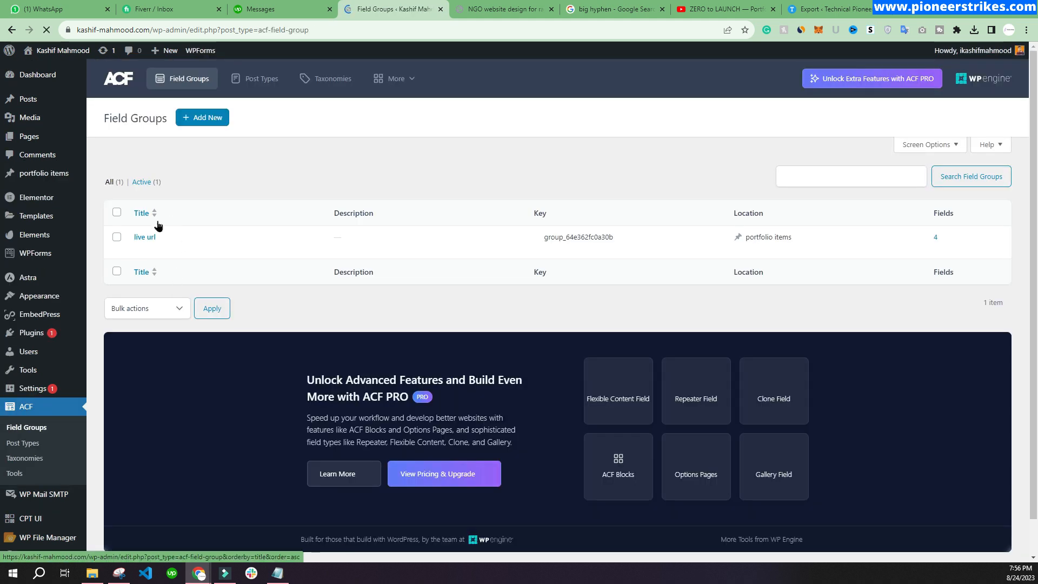
click(140, 247)
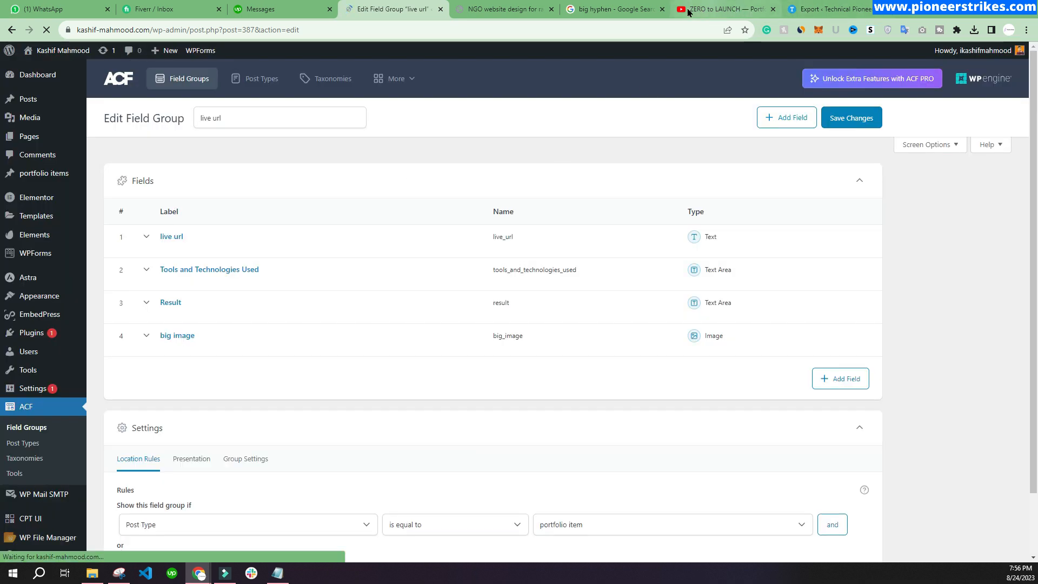
click(827, 9)
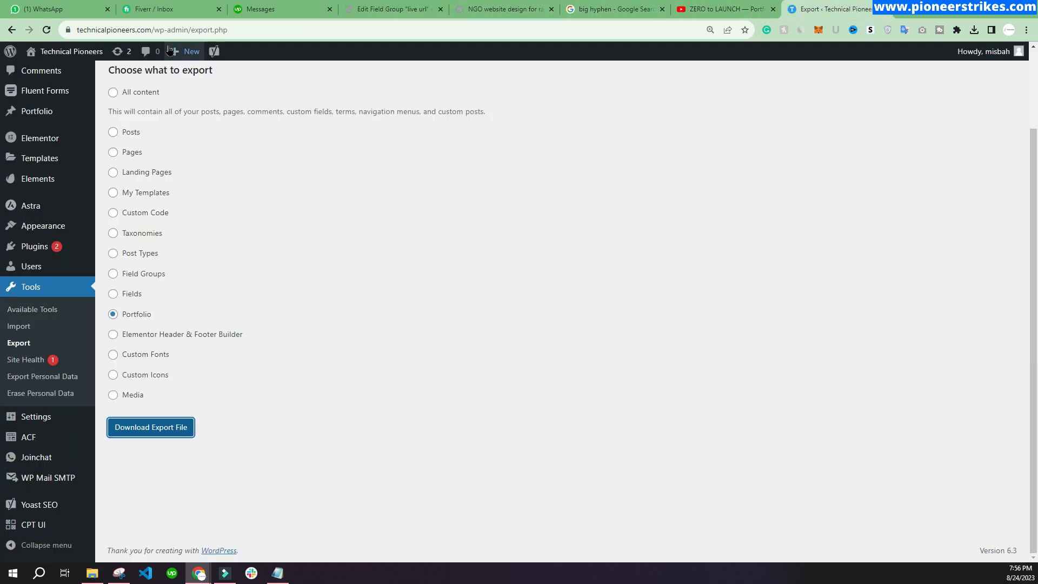
scroll(43, 244, up, 1)
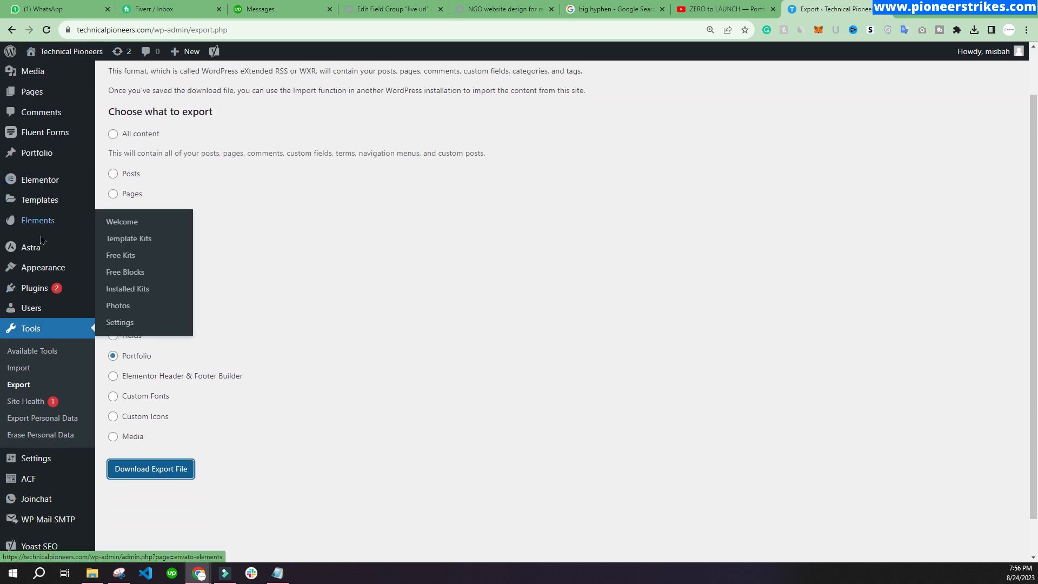
scroll(34, 234, up, 1)
scroll(34, 233, down, 2)
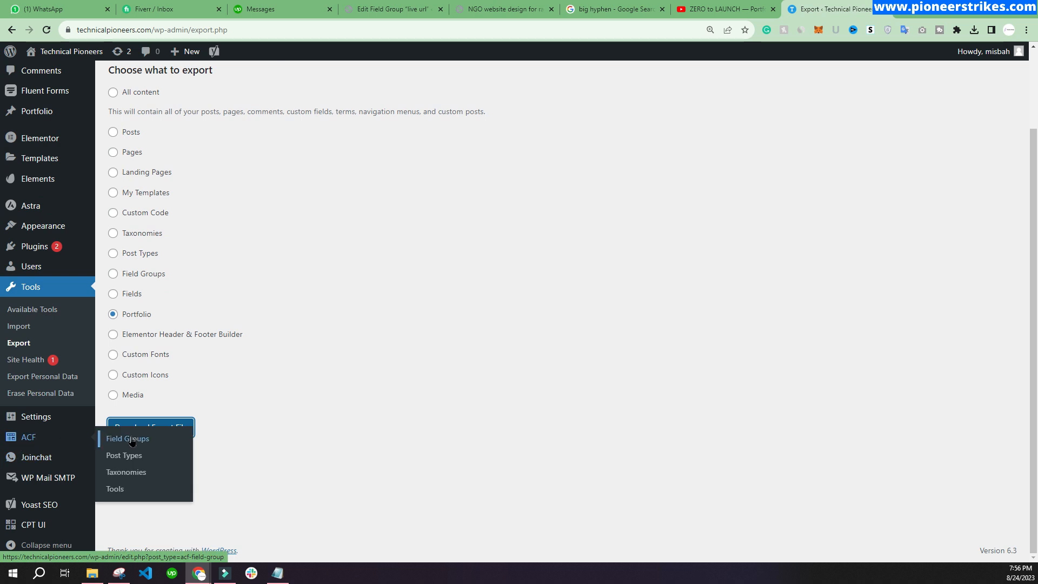
click(135, 440)
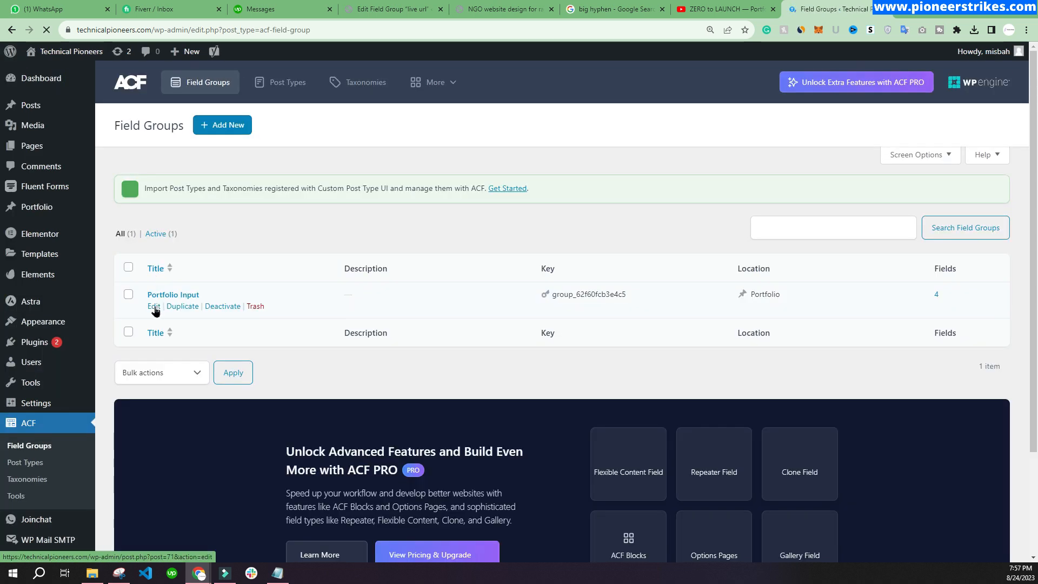
click(154, 307)
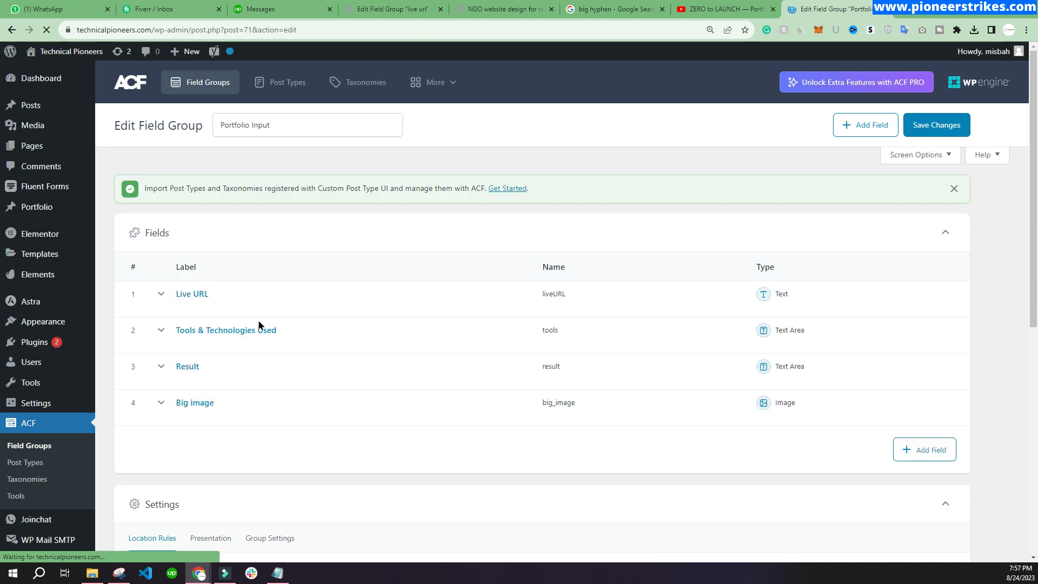
Step: Check the name of the live url field in the destination site's field group against the source
click(381, 11)
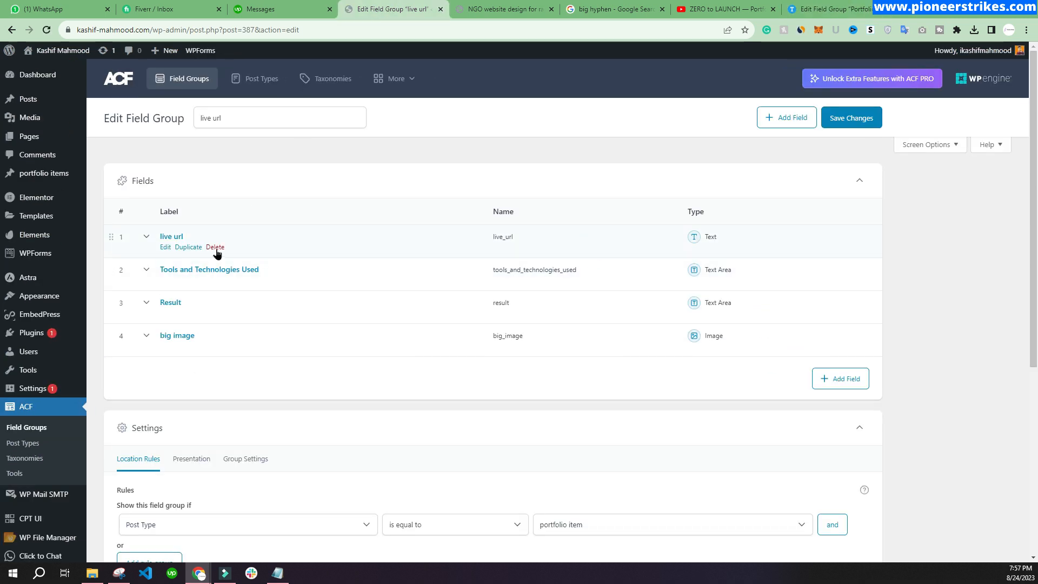
drag(492, 238, 548, 244)
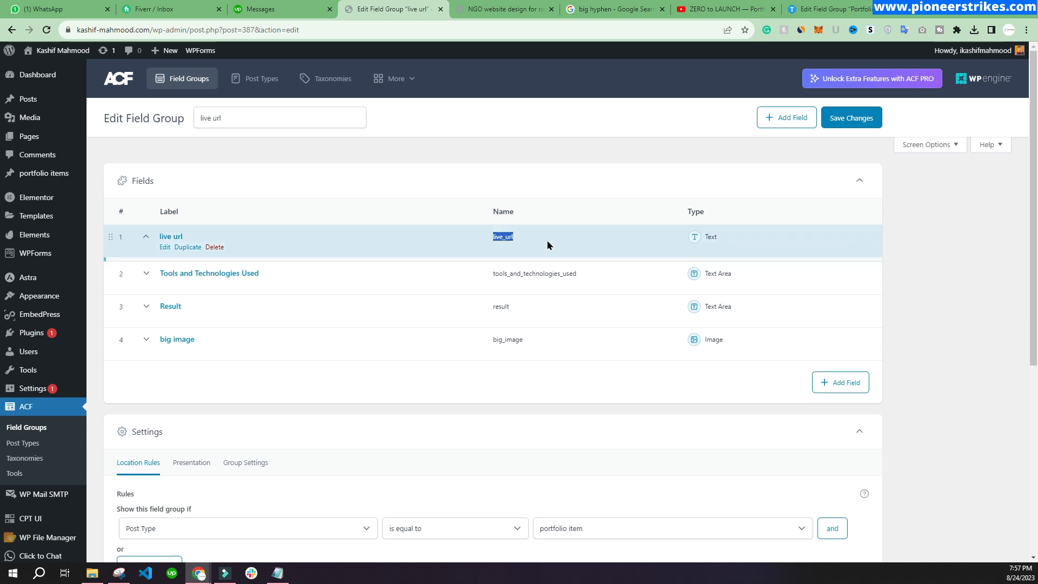
click(146, 238)
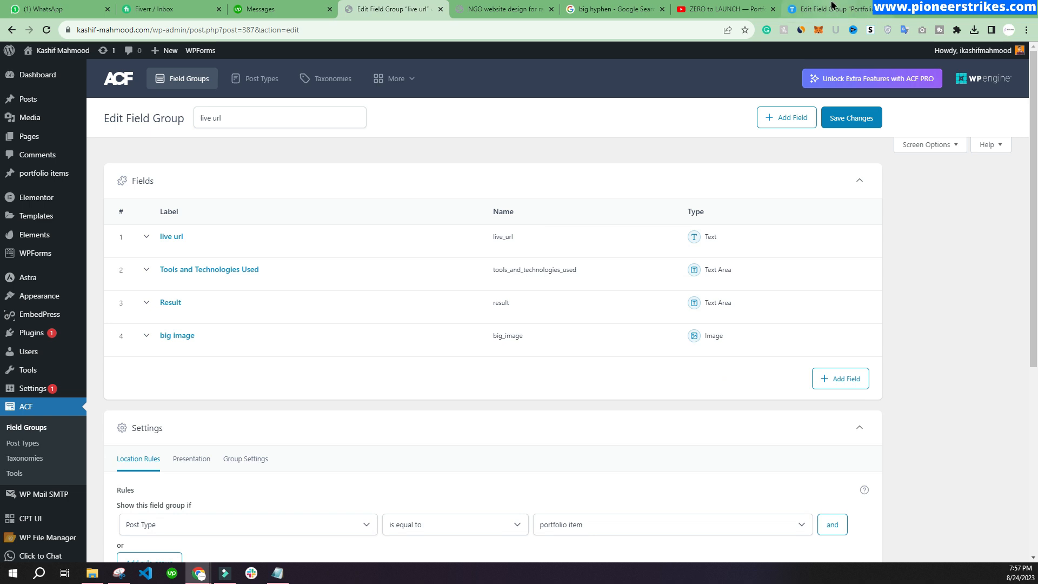
Step: Copy the Live URL field's name from technicalpioneers.com and set the destination live url field's name to liveURL
click(833, 8)
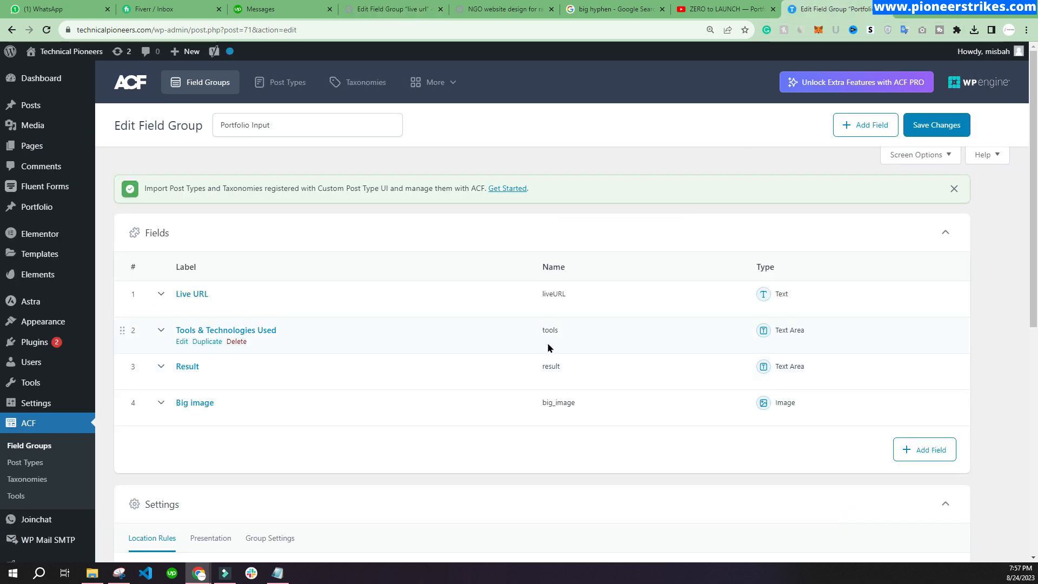
double_click(553, 294)
right_click(552, 292)
click(567, 299)
mouse_move(486, 5)
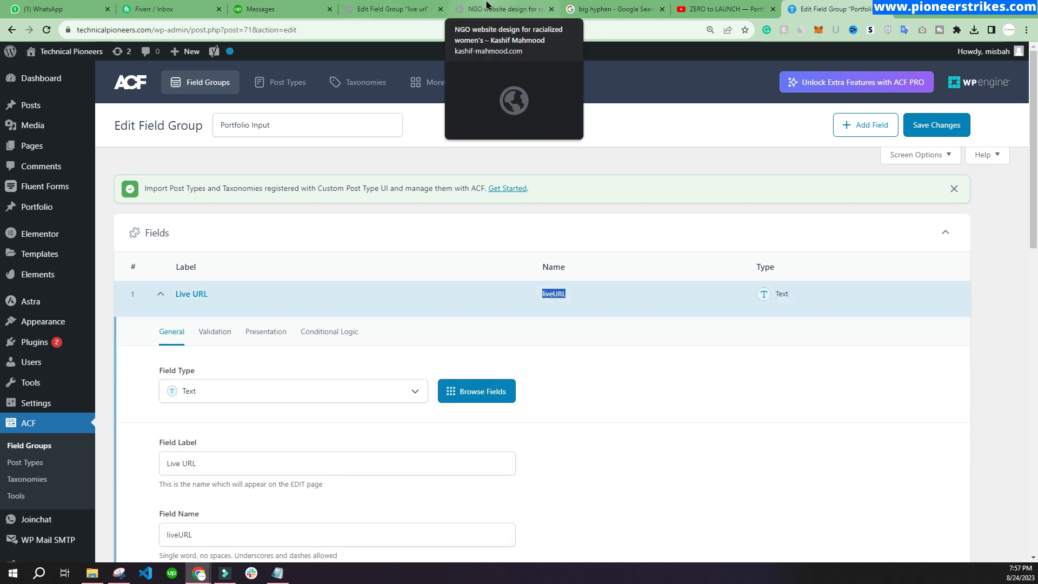
click(400, 8)
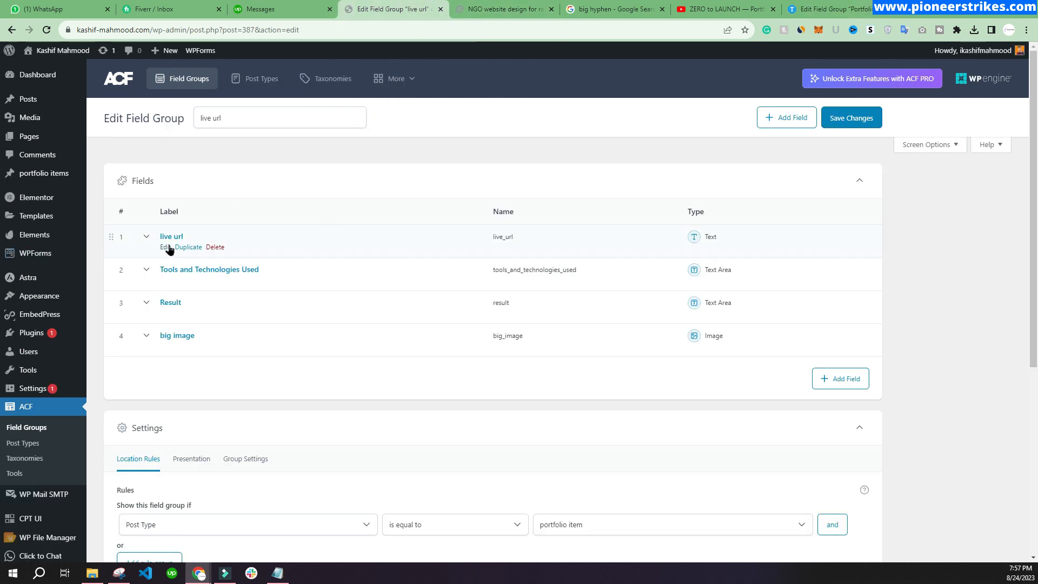
click(164, 247)
scroll(210, 354, down, 3)
click(185, 289)
key(ctrl+a)
key(ctrl+v)
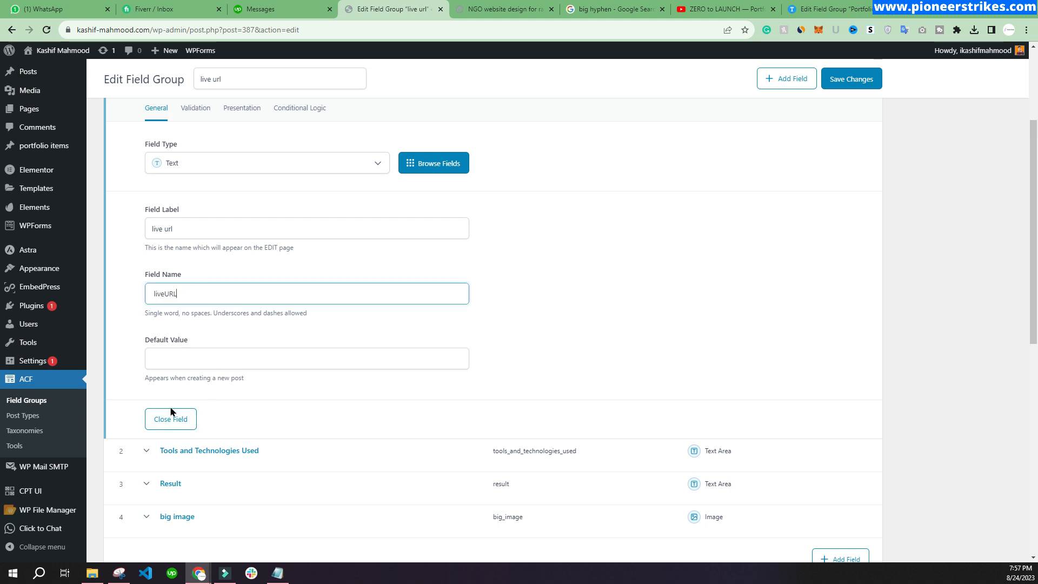
Step: Copy the Tools & Technologies Used field's name from technicalpioneers.com and set the matching destination field's name to tools
scroll(119, 387, down, 2)
click(147, 345)
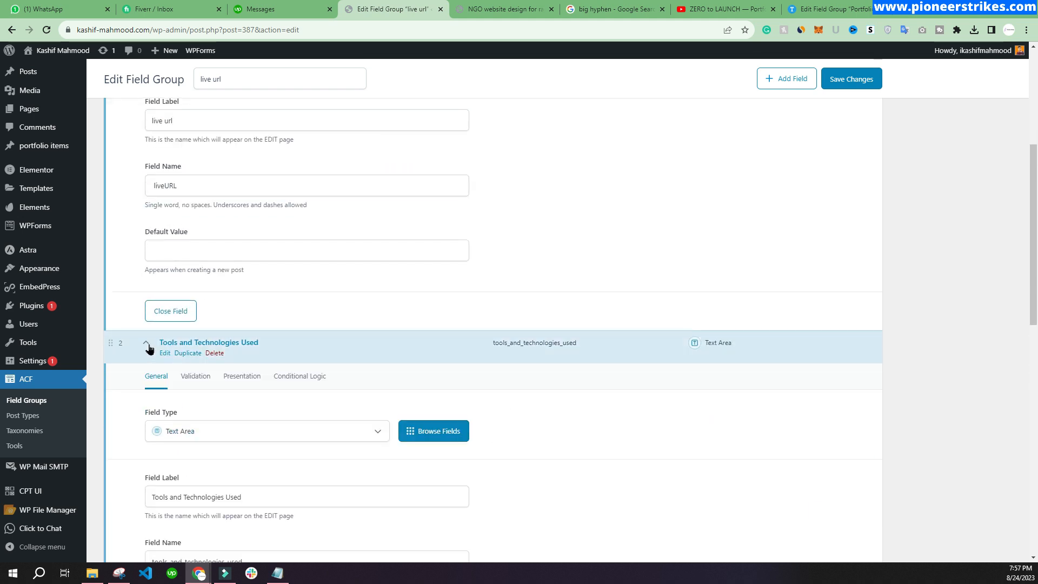
middle_click(493, 4)
click(719, 4)
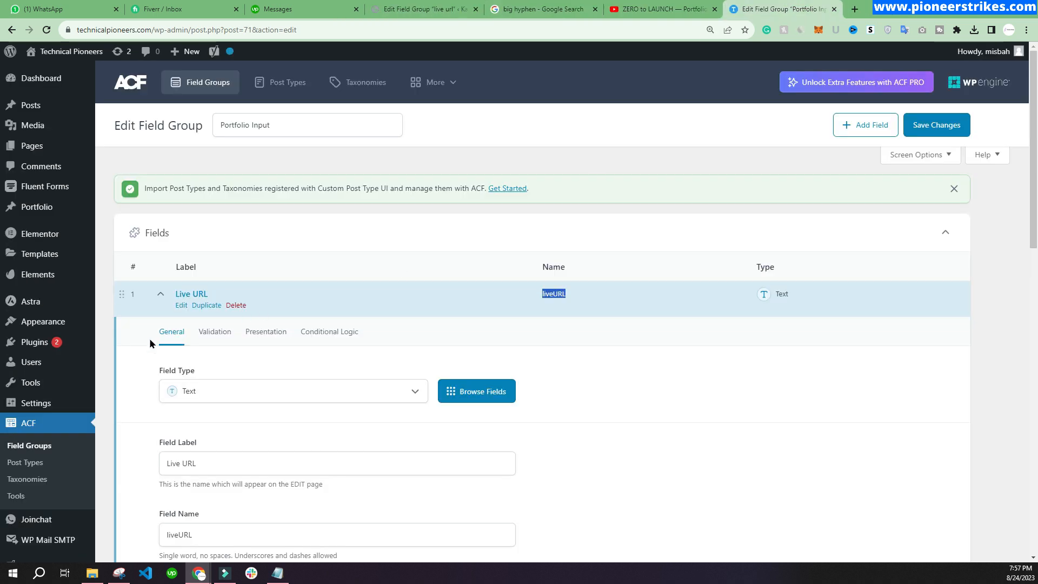
scroll(178, 340, down, 4)
scroll(217, 309, down, 5)
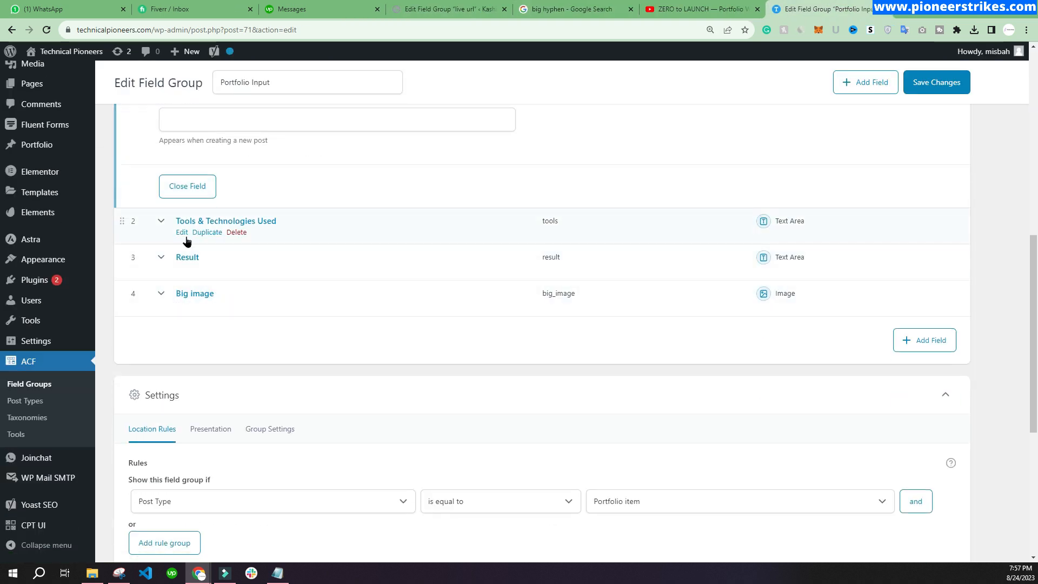
double_click(549, 222)
right_click(551, 218)
click(564, 227)
click(449, 9)
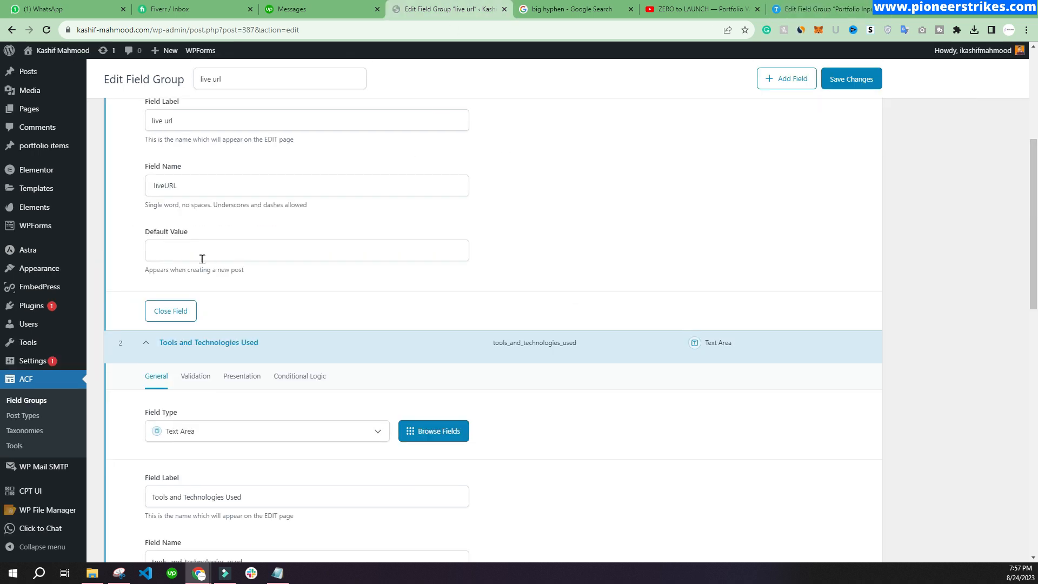
scroll(209, 364, down, 3)
double_click(213, 400)
key(ctrl+v)
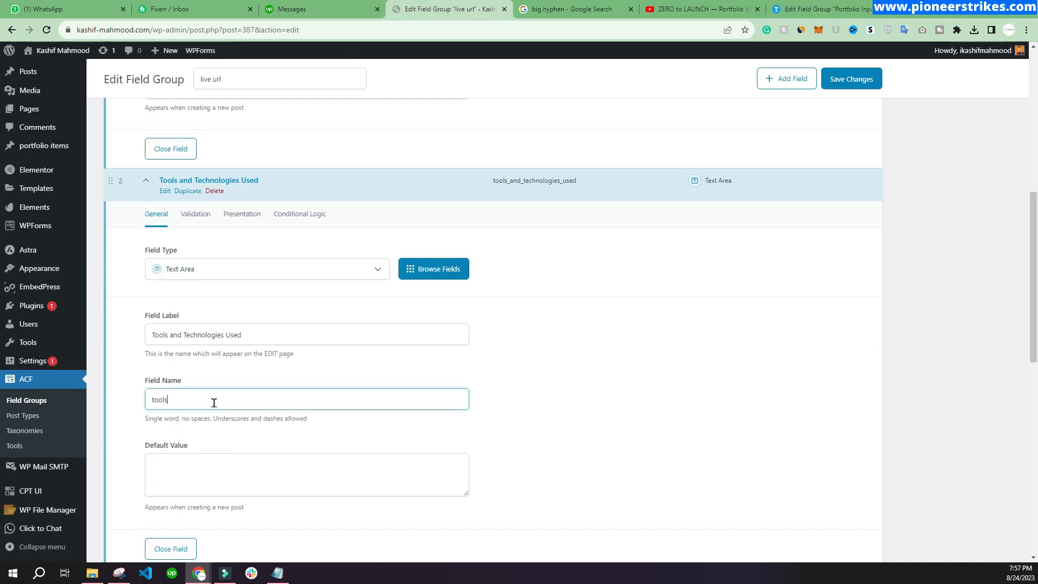
Step: Check the name of the destination Result field against the Result field on technicalpioneers.com
scroll(271, 308, down, 5)
click(146, 313)
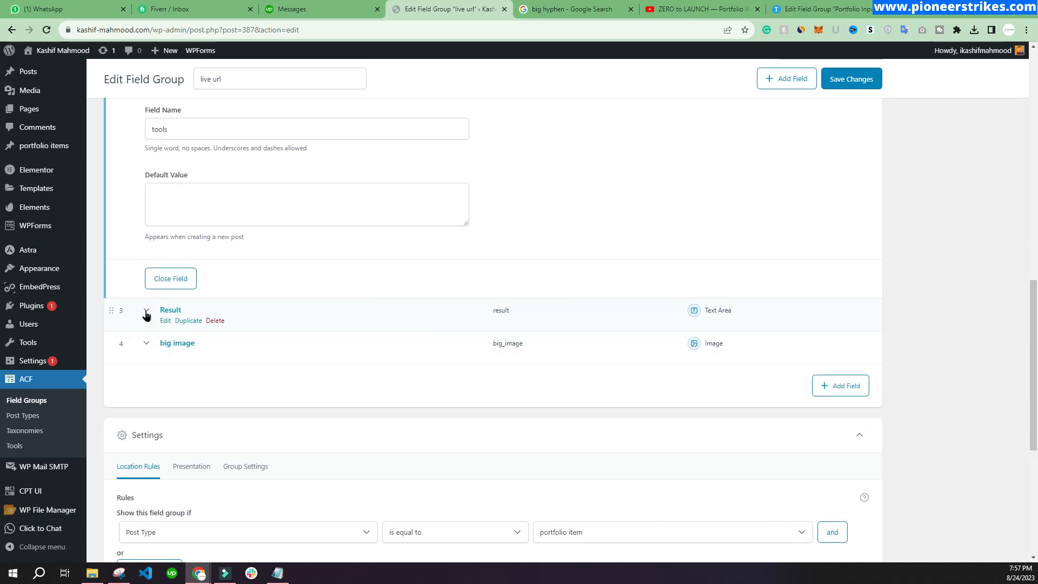
click(819, 8)
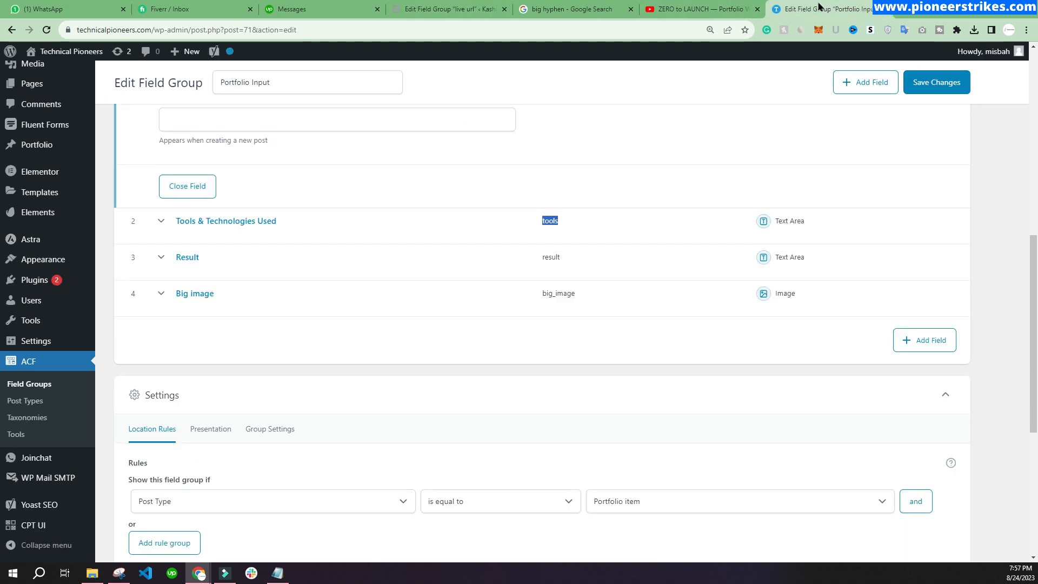
drag(541, 258, 567, 258)
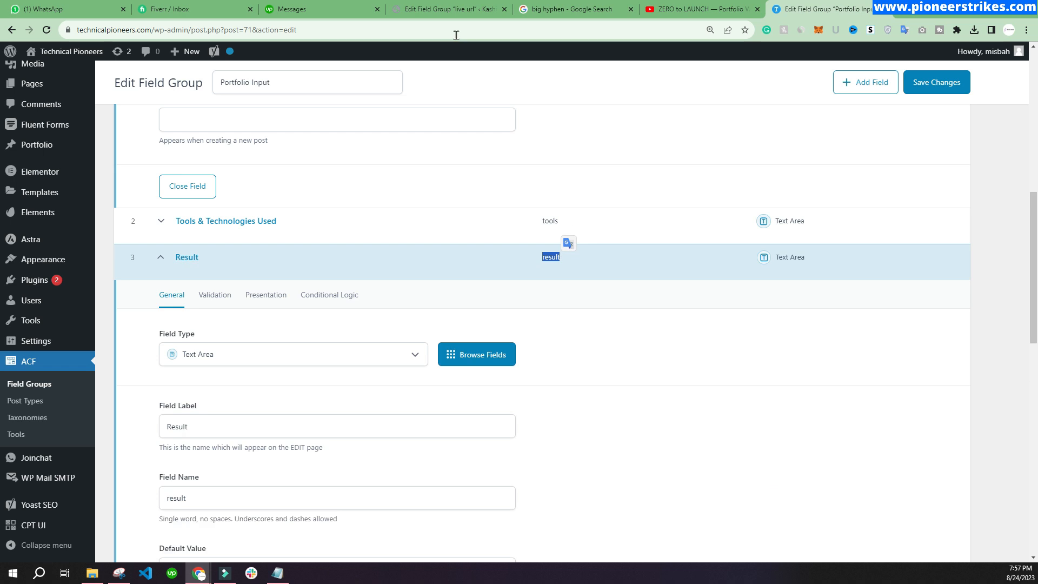
click(445, 9)
scroll(214, 322, down, 3)
double_click(190, 368)
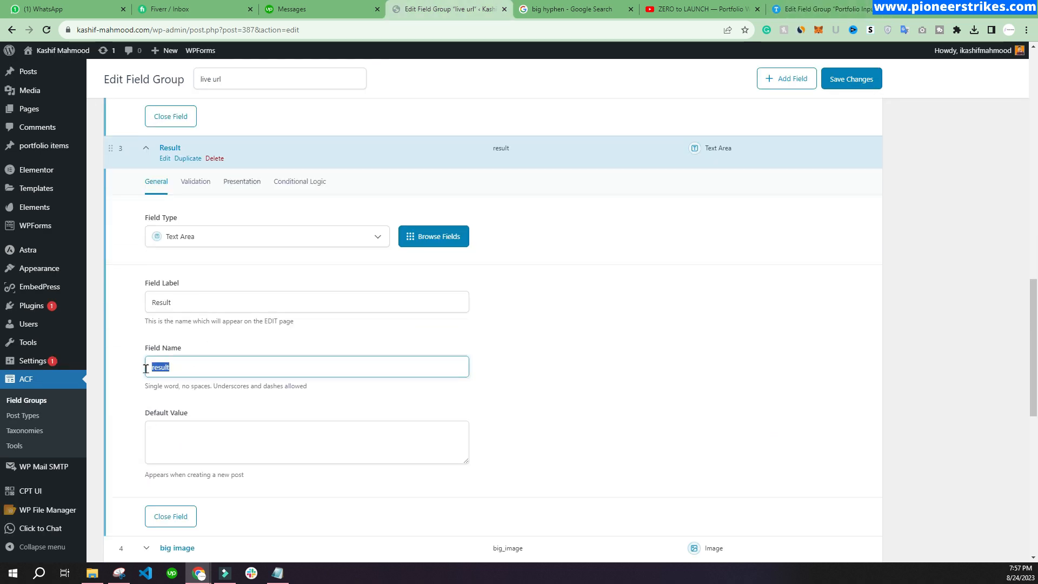
Step: Copy the Big image field's name from technicalpioneers.com, set the destination big image field's name to big_image without a leading space, and save the field group
click(827, 9)
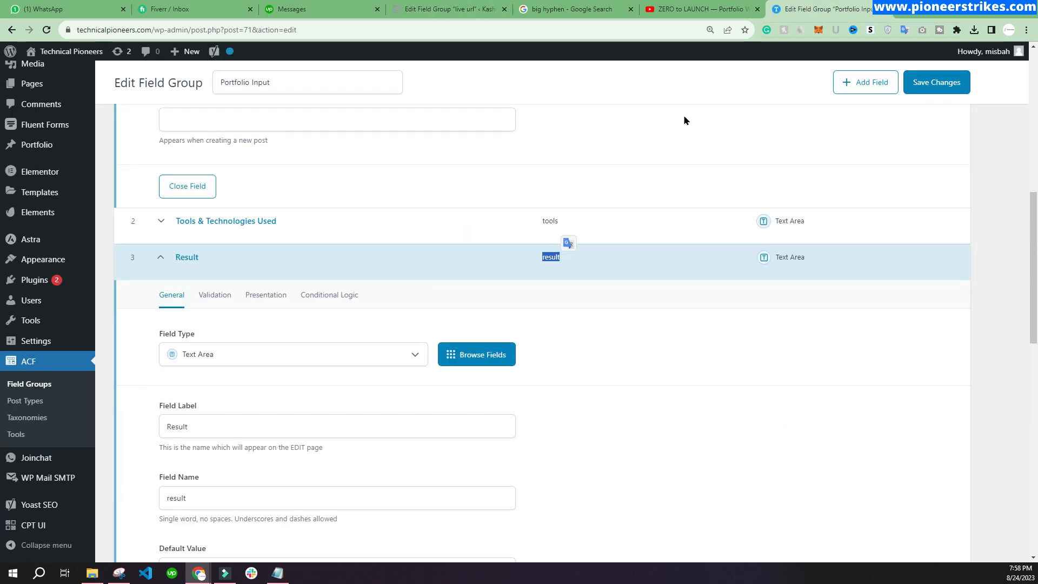
scroll(573, 271, down, 5)
double_click(559, 319)
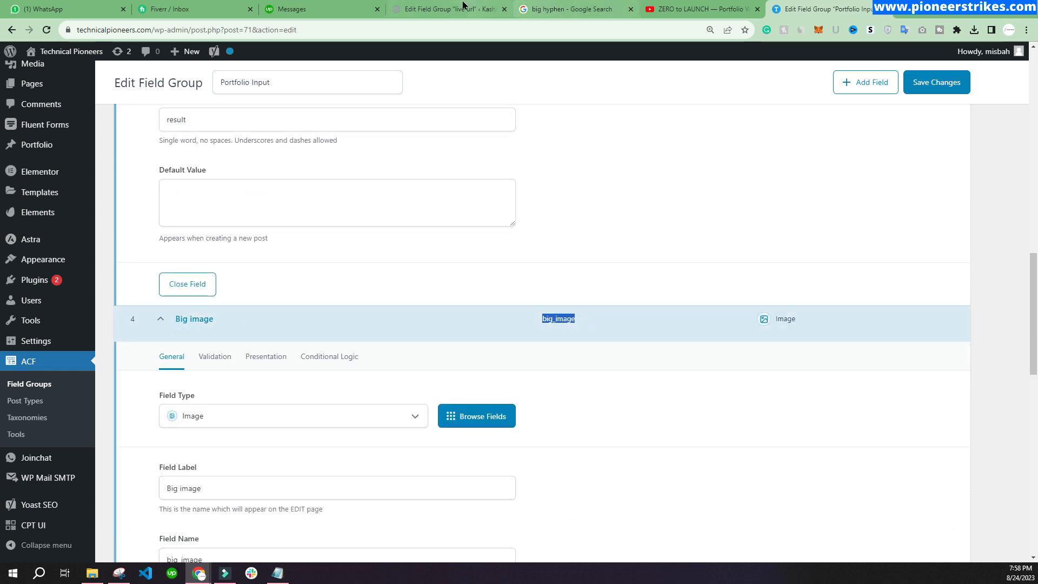
click(439, 9)
scroll(270, 277, down, 6)
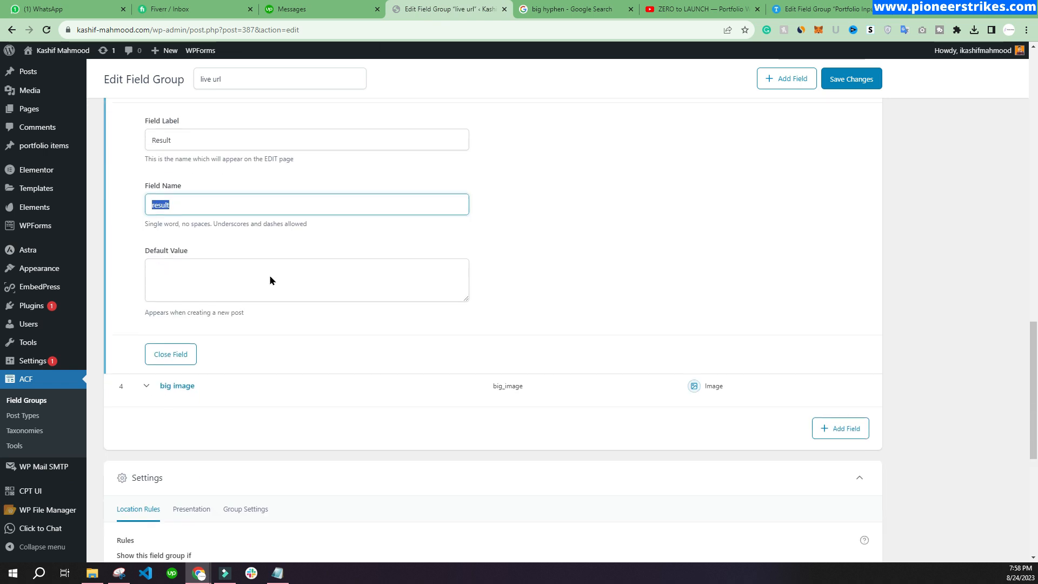
click(165, 234)
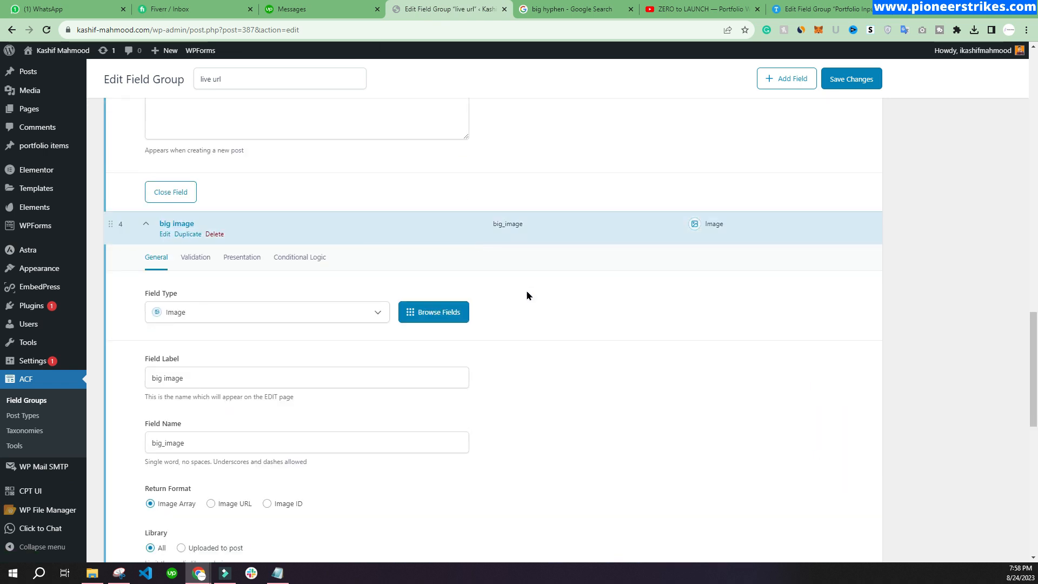
scroll(540, 248, down, 2)
click(190, 286)
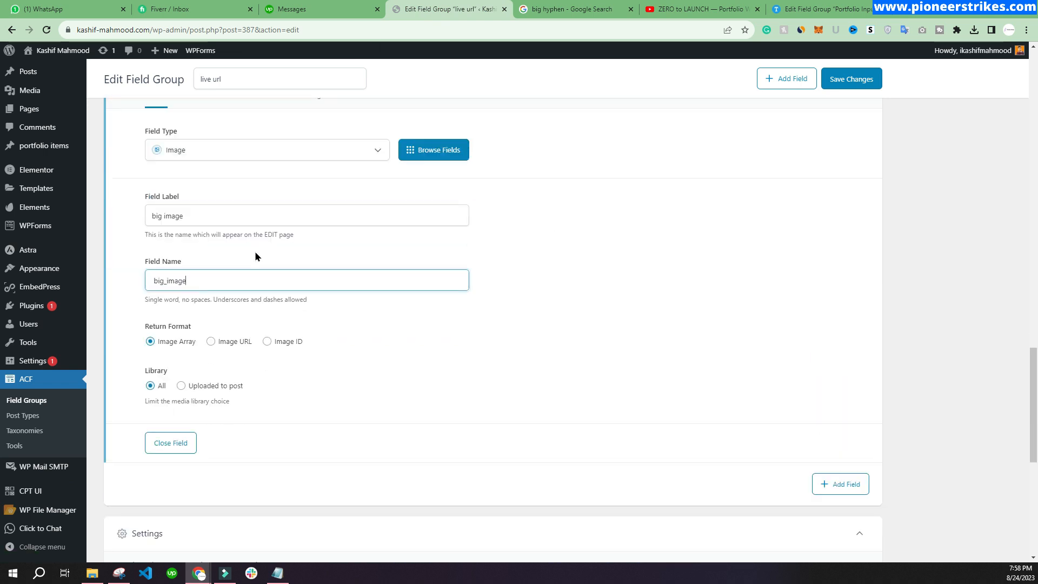
drag(192, 281, 152, 281)
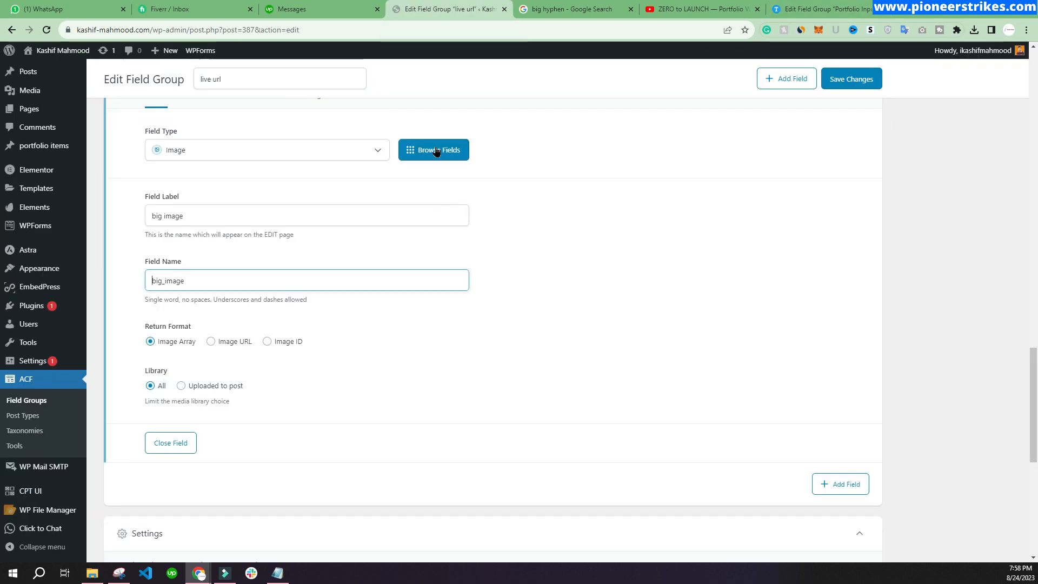
click(862, 74)
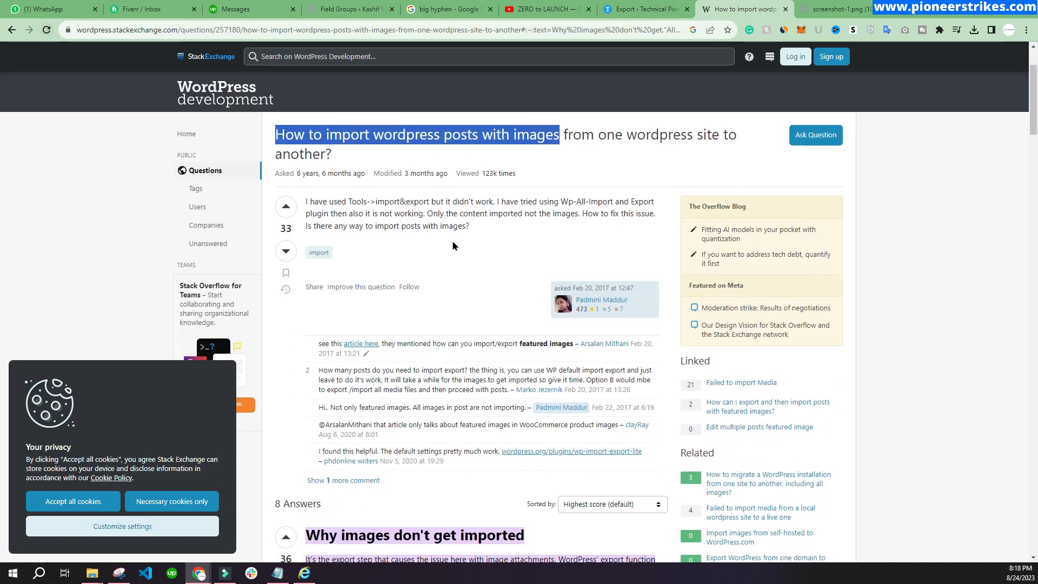
Step: Read the Stack Exchange question and answer on why images don't get imported and how to transfer them with the posts
scroll(452, 241, down, 3)
scroll(402, 228, down, 3)
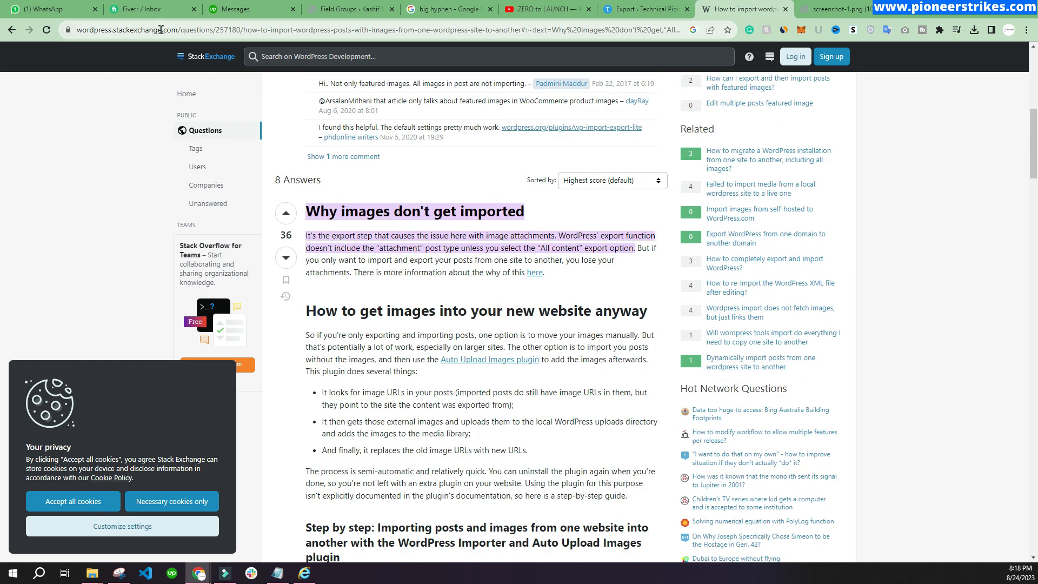
scroll(378, 142, up, 8)
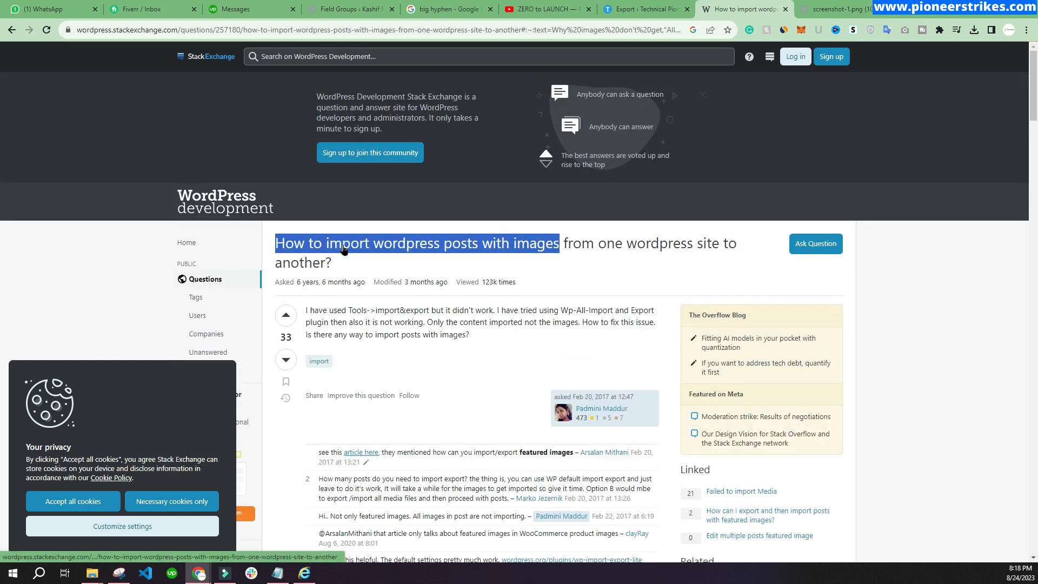
scroll(503, 249, down, 3)
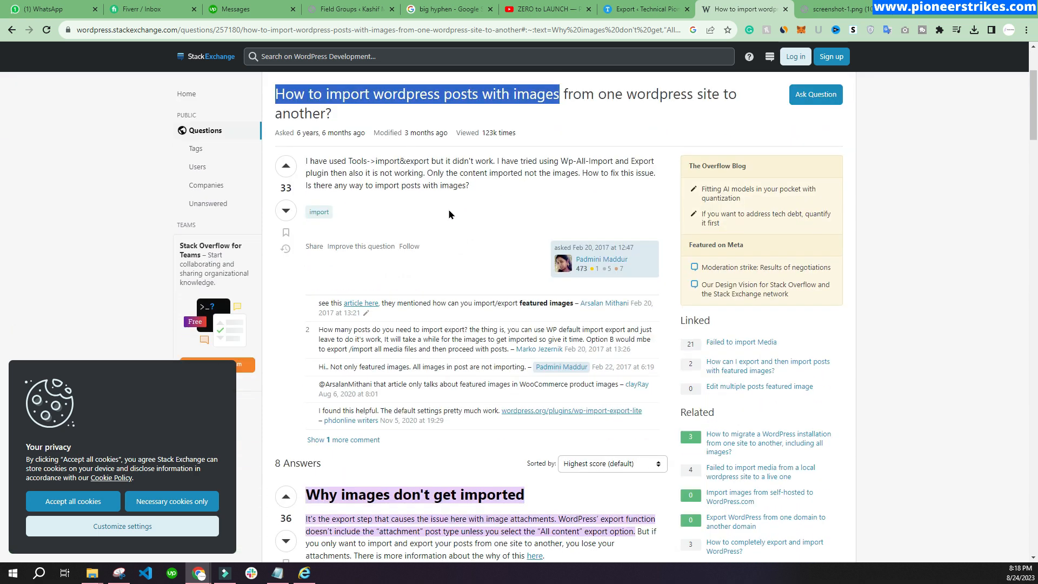
scroll(465, 211, down, 3)
scroll(447, 290, down, 5)
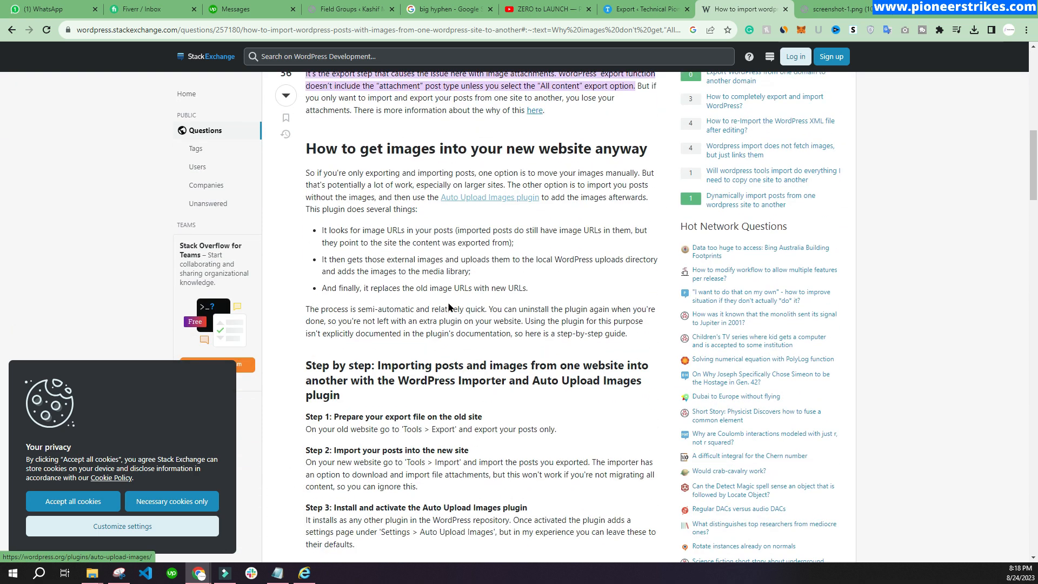
scroll(554, 297, down, 3)
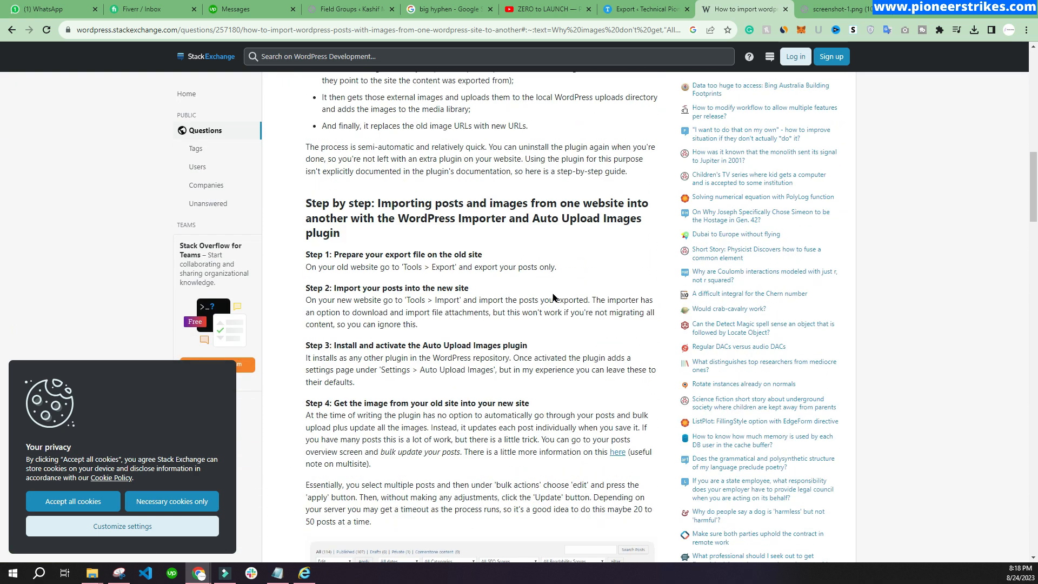
Step: Close the Stack Exchange page, open the Export media with selected content page on wordpress.org and download the plugin
click(786, 9)
key(ctrl+shift+t)
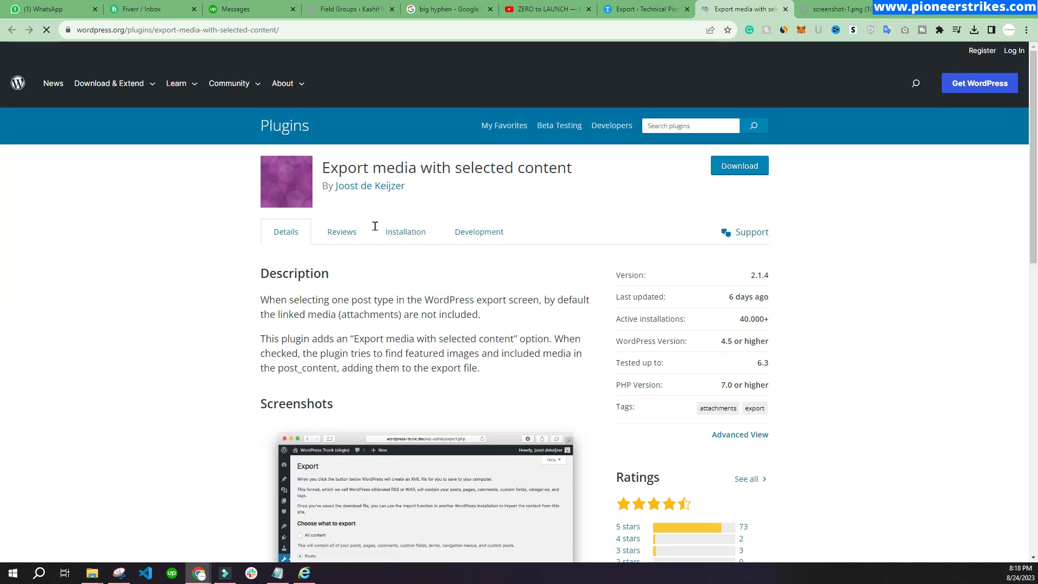
triple_click(600, 167)
click(600, 168)
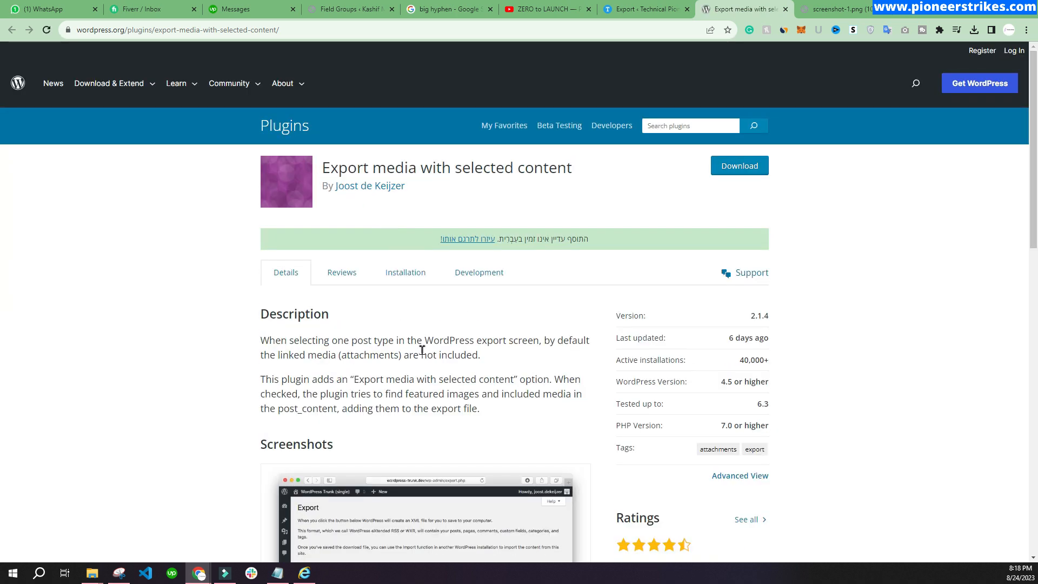
click(730, 172)
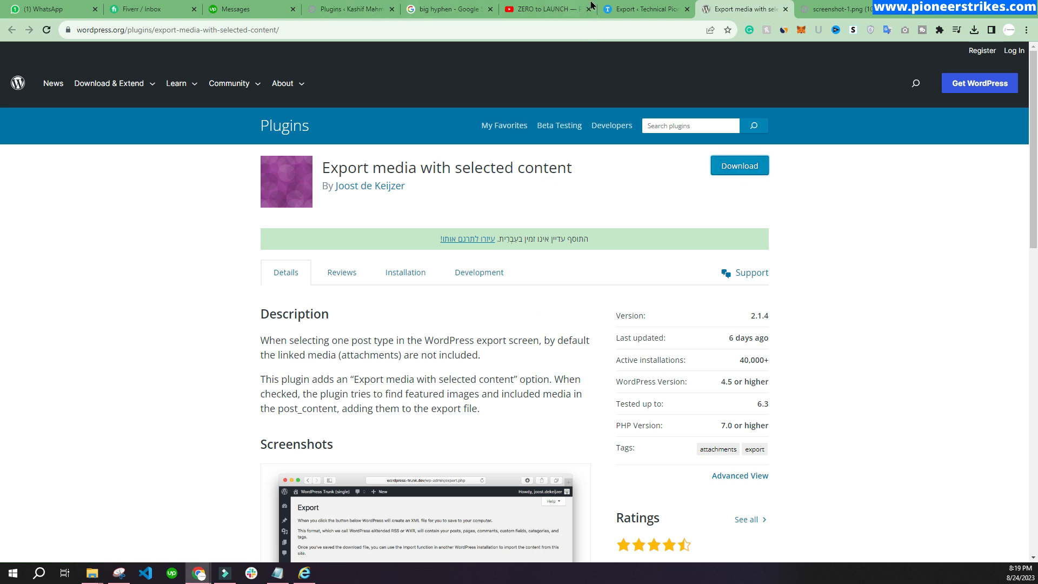
Step: Open the page for adding new plugins on technicalpioneers.com
click(616, 9)
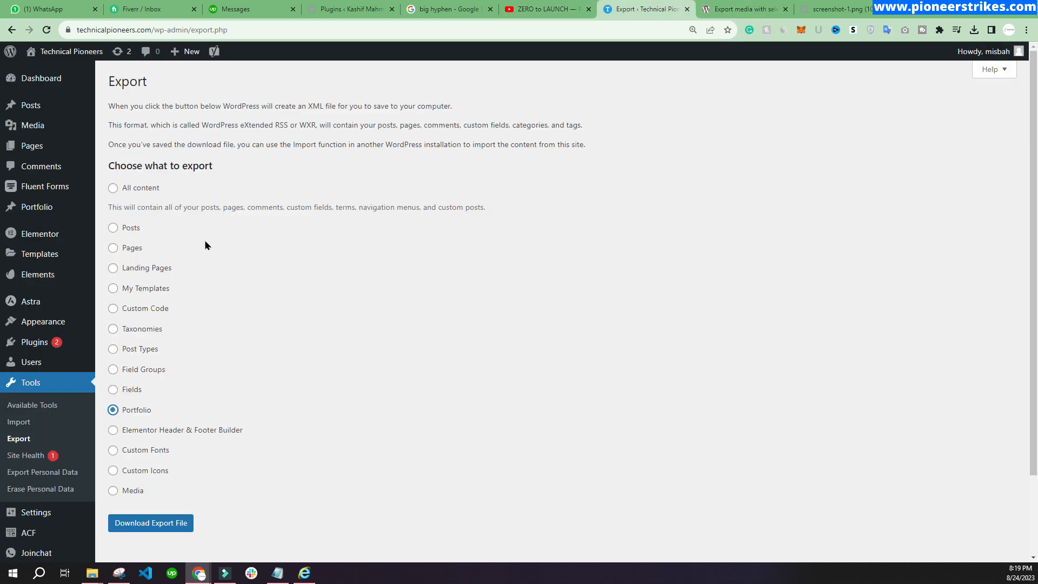
mouse_move(34, 341)
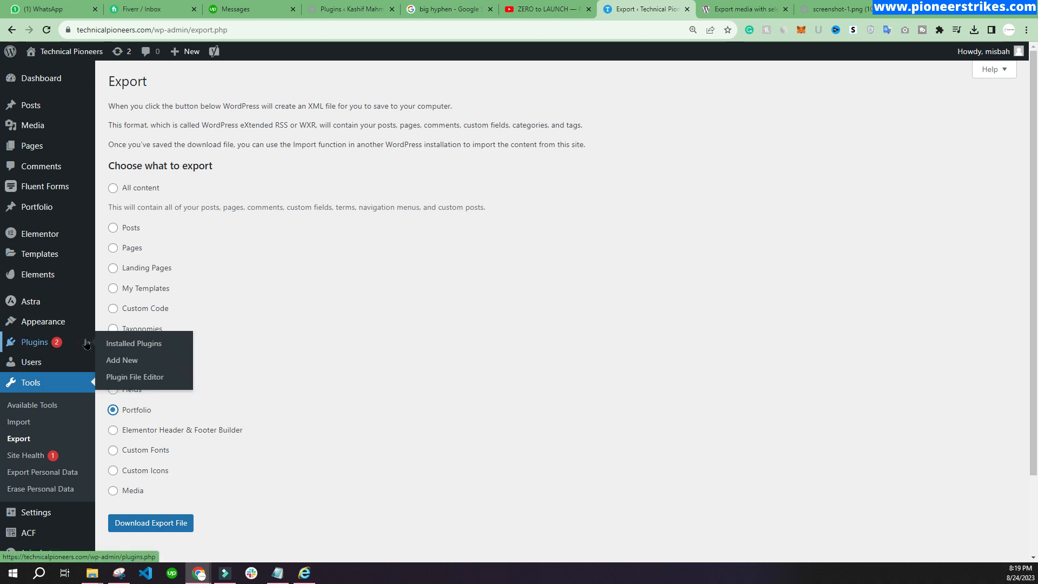
click(120, 361)
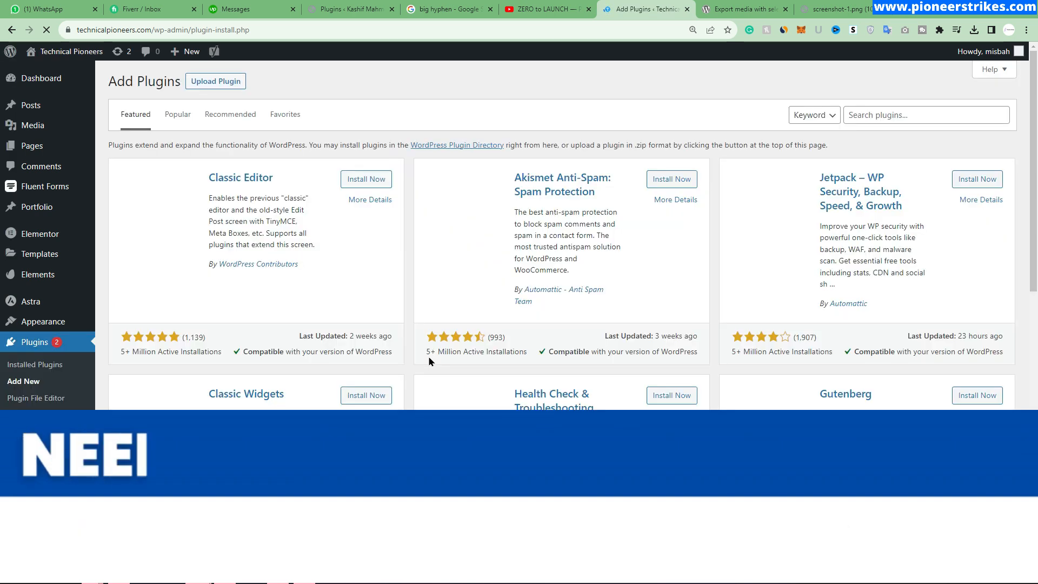
Step: Copy the plugin title Export media with selected content from wordpress.org and search for it among the plugins on technicalpioneers.com
click(738, 7)
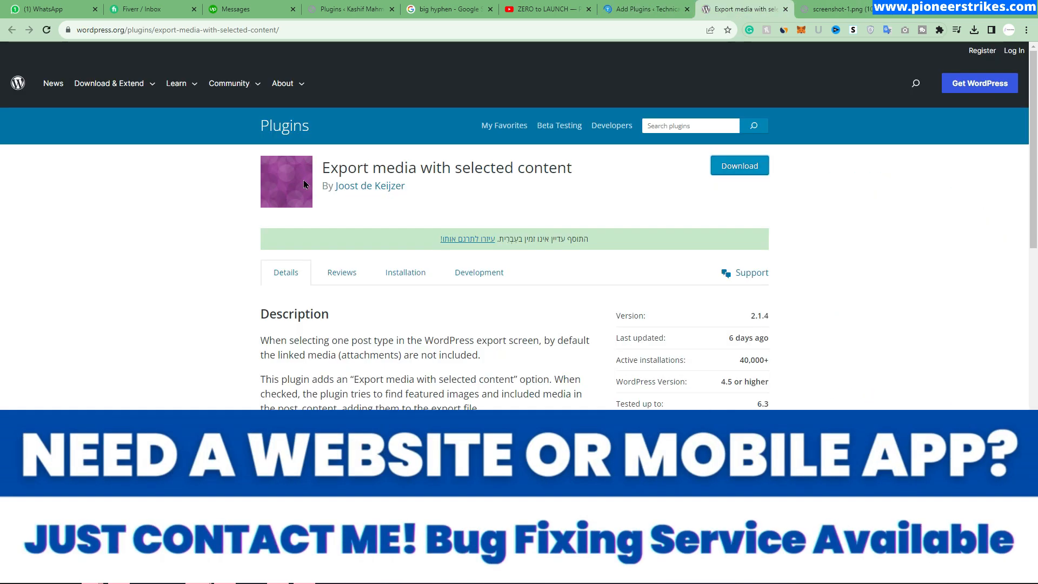
mouse_move(330, 169)
mouse_down()
mouse_move(612, 173)
mouse_move(317, 172)
mouse_up()
key(ctrl+c)
click(619, 169)
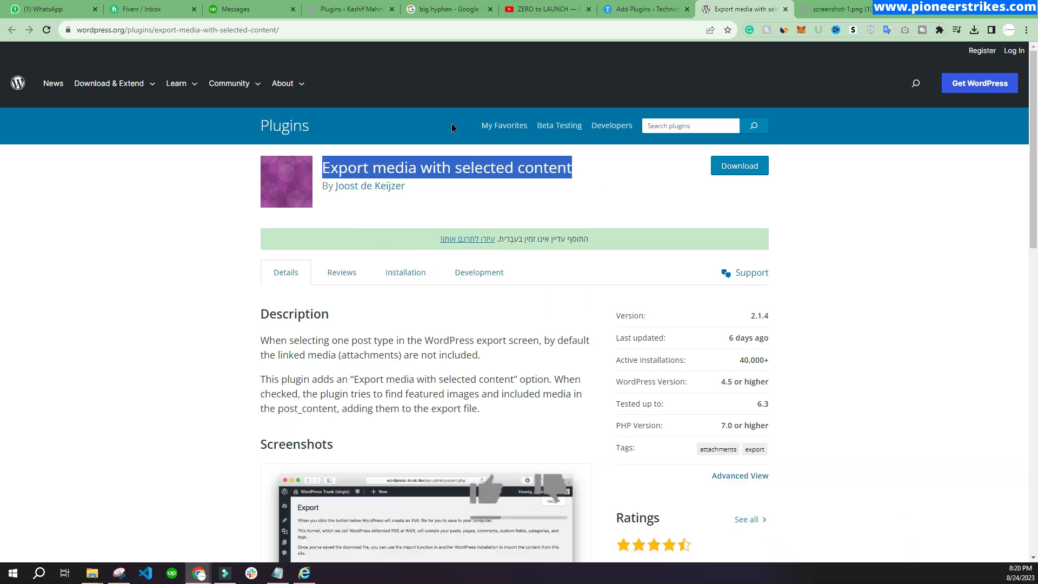
click(549, 9)
click(646, 10)
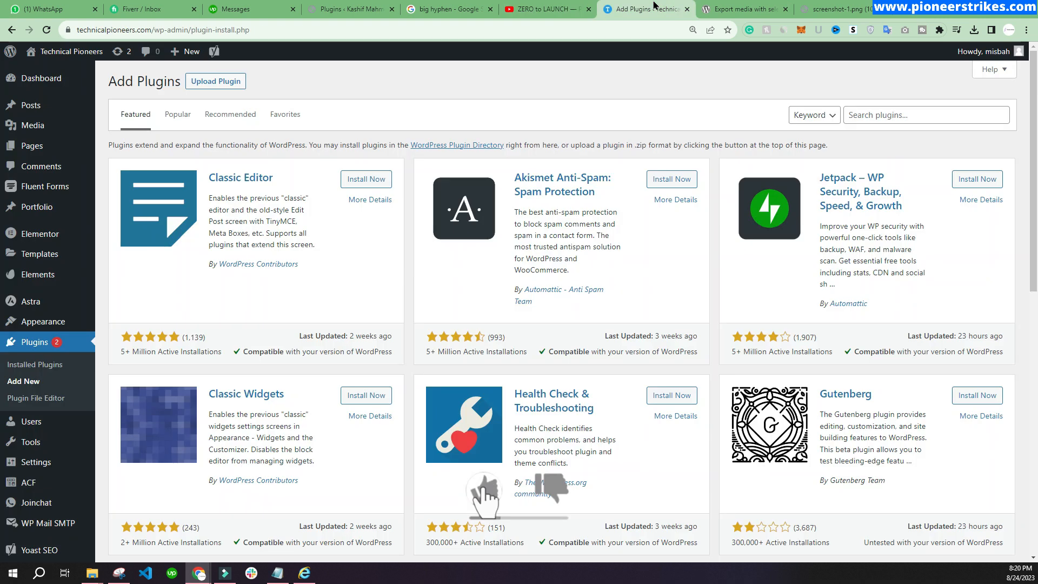
click(864, 115)
key(ctrl+v)
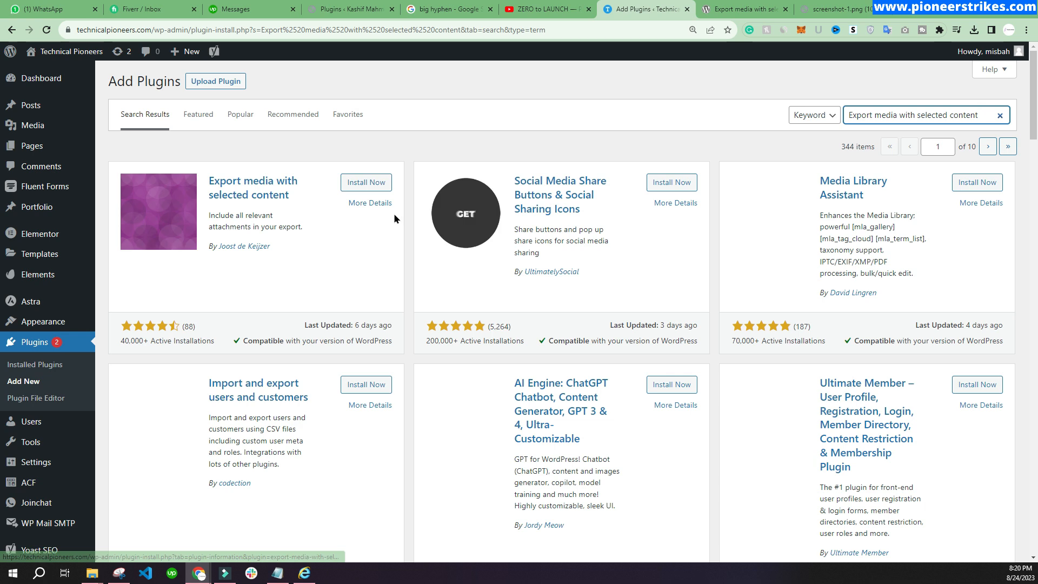
Step: Install and activate the Export media with selected content plugin on technicalpioneers.com
click(371, 186)
click(370, 184)
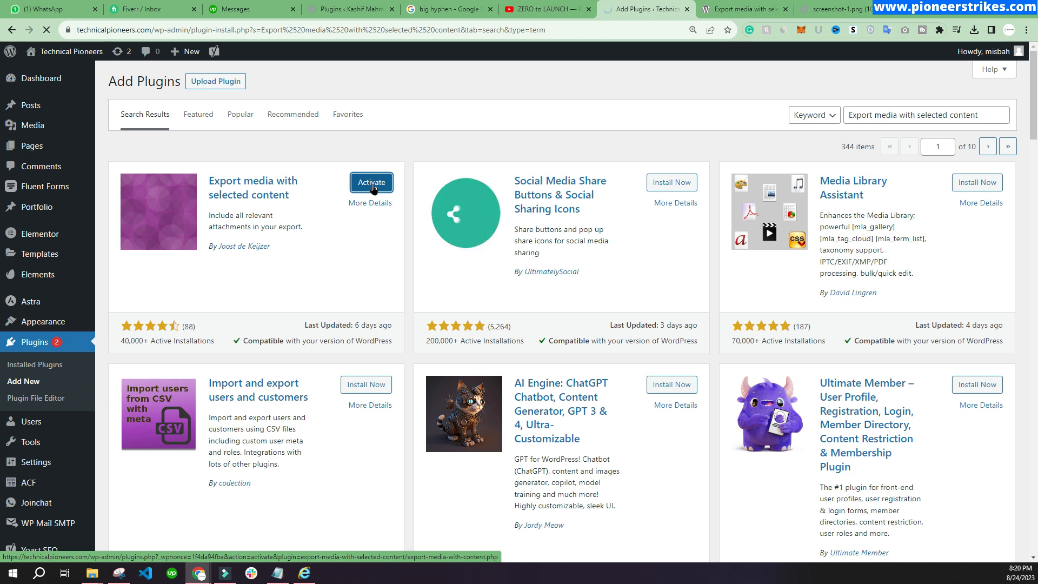
click(372, 184)
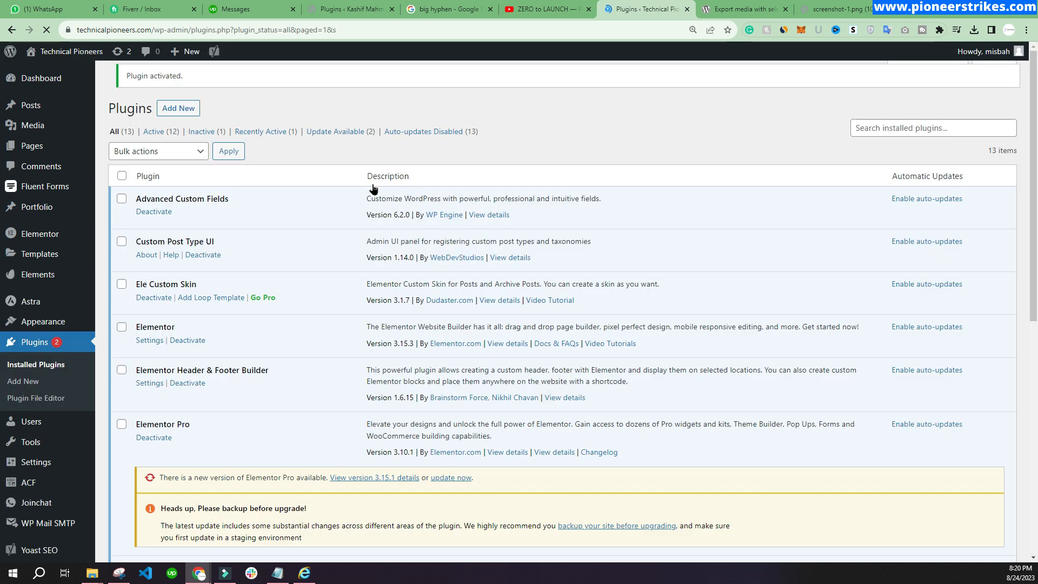
Step: Open the export tool on technicalpioneers.com and enable exporting media with the selected content
scroll(46, 471, down, 3)
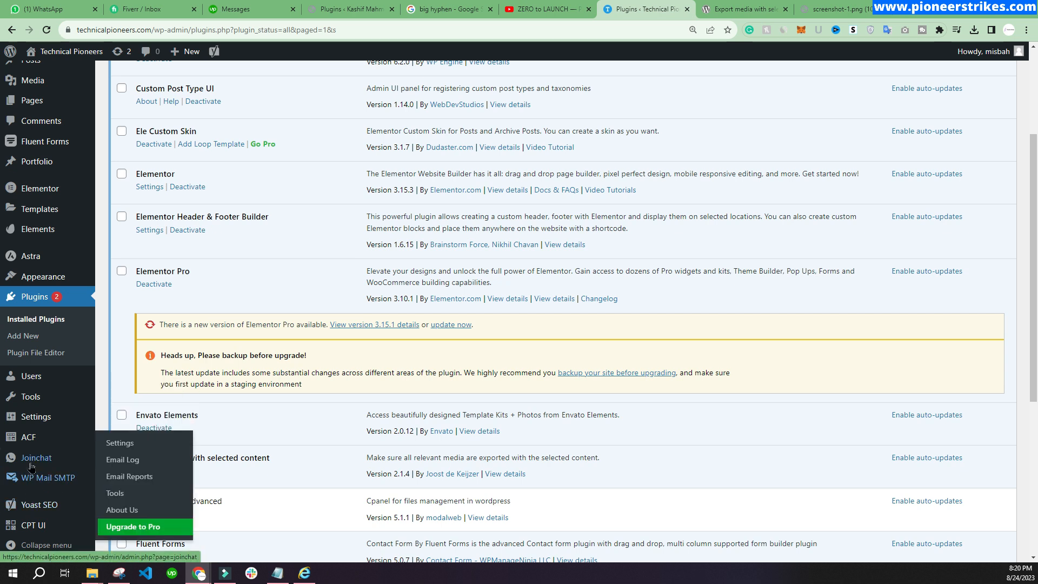
mouse_move(34, 402)
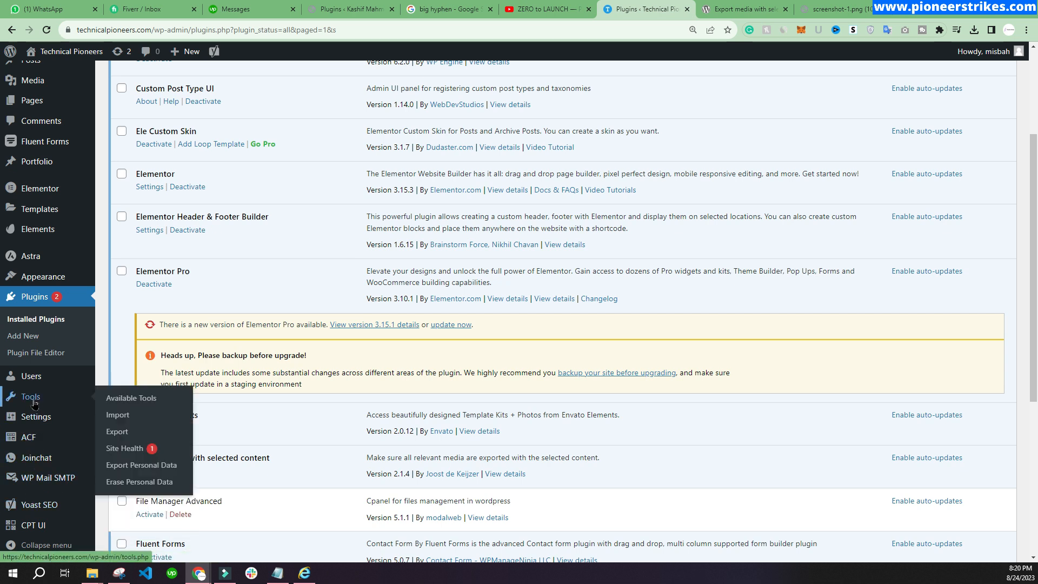
click(120, 433)
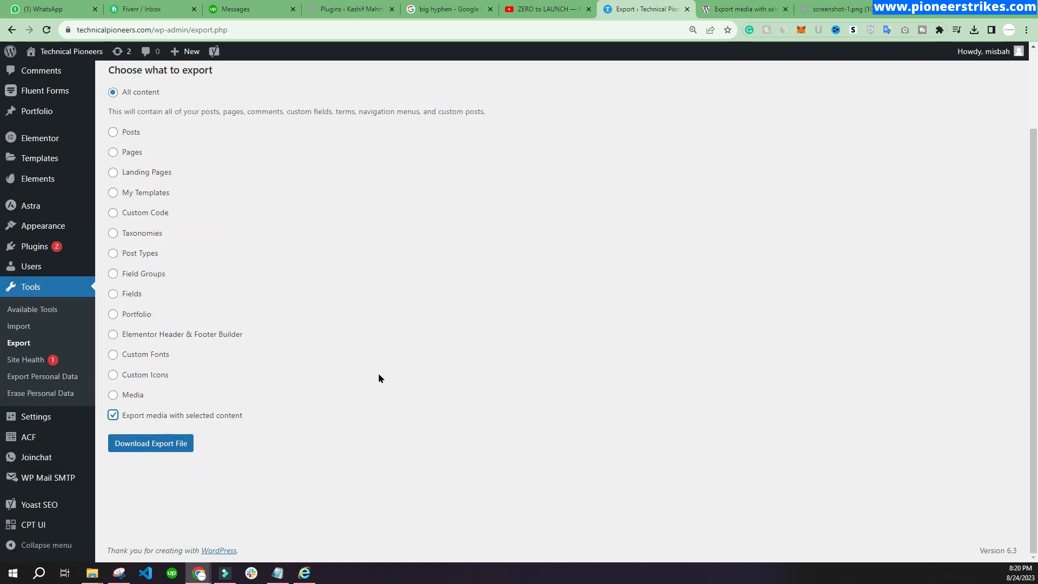
Step: Choose Portfolio as the content to export and download the export file
click(119, 137)
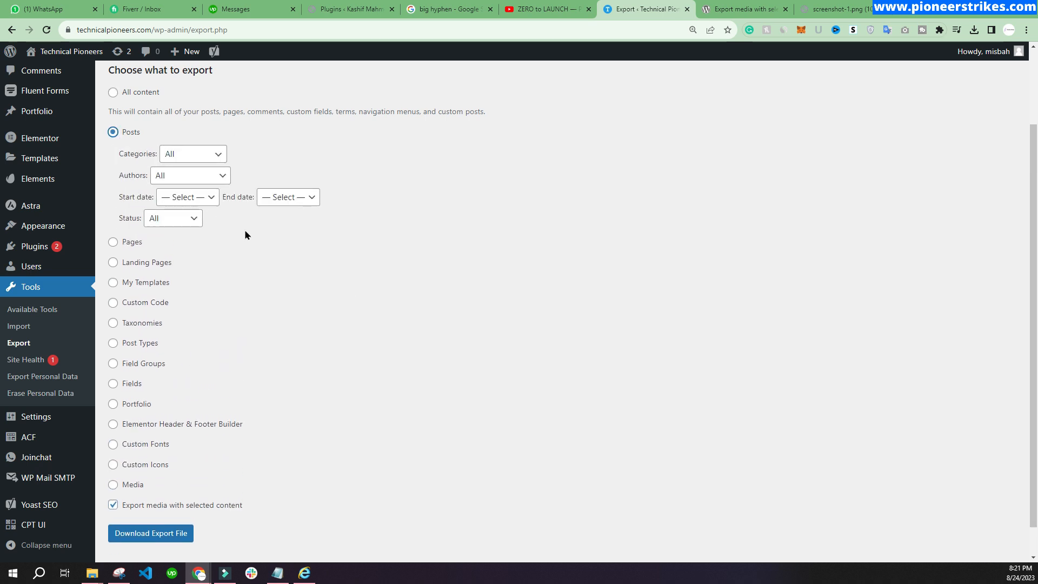
scroll(209, 307, down, 1)
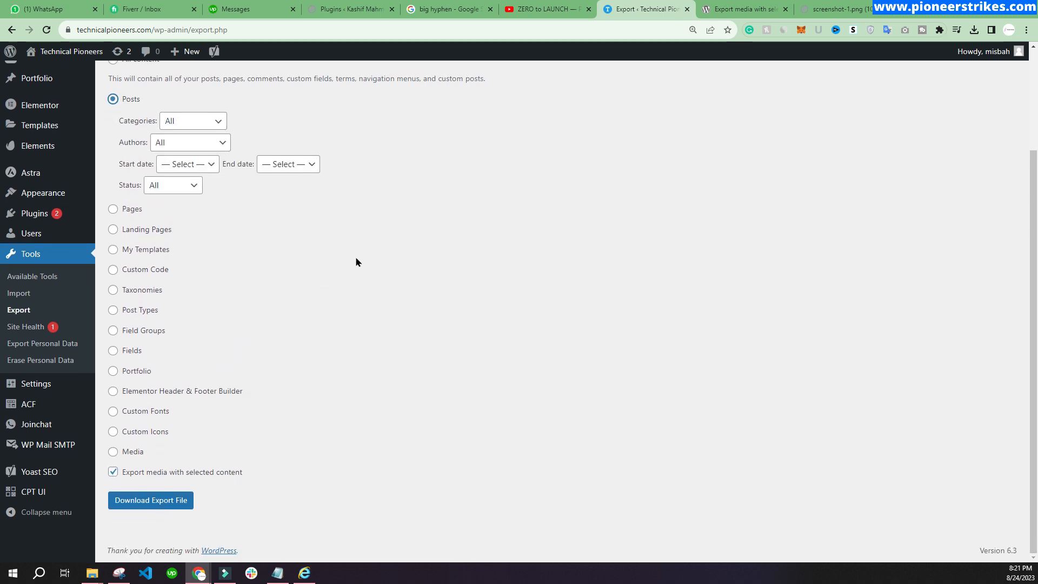
click(113, 372)
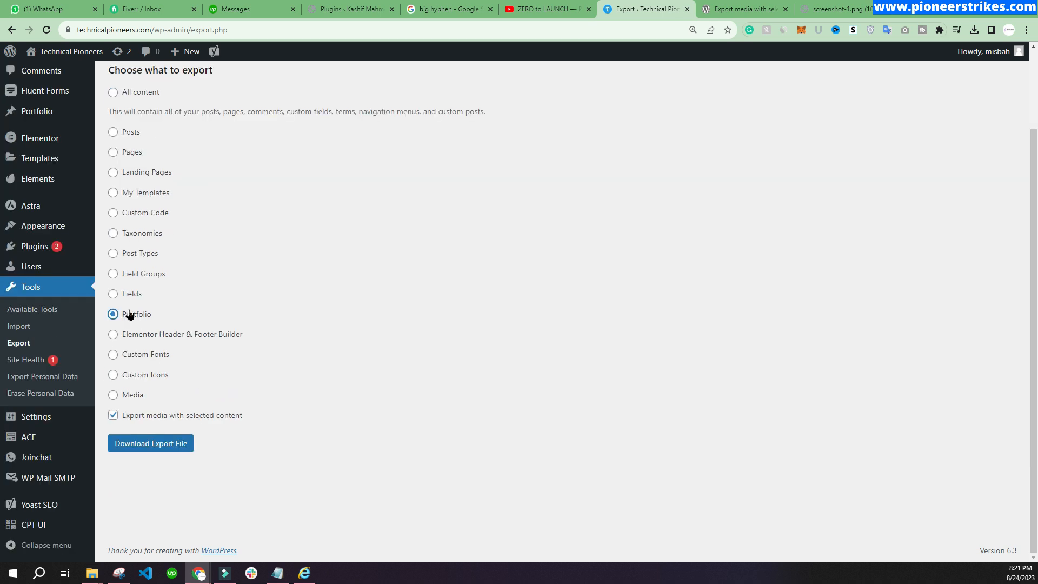
click(147, 448)
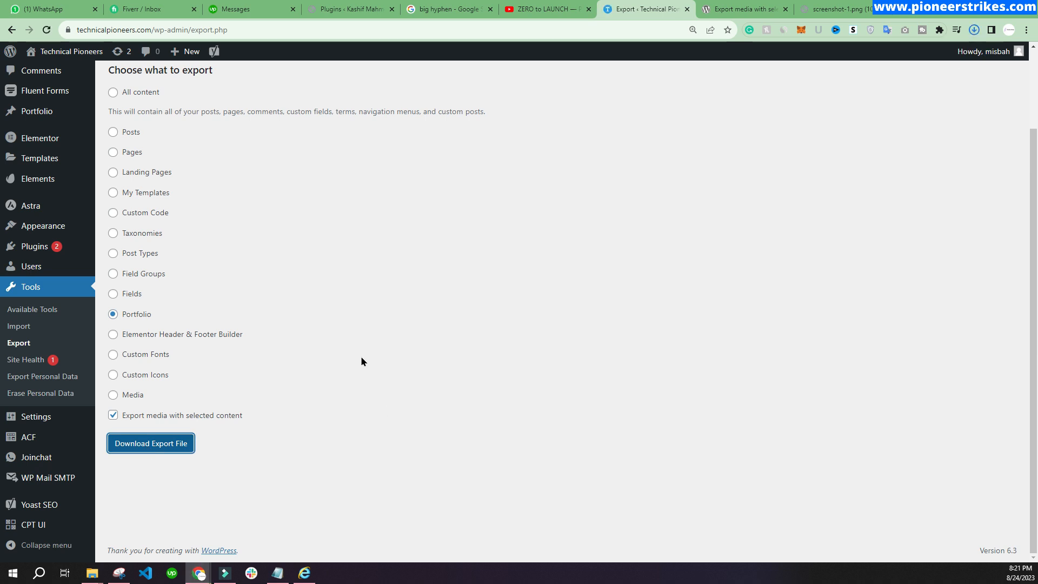
Step: Switch to the destination site's dashboard and run the WordPress importer
click(346, 9)
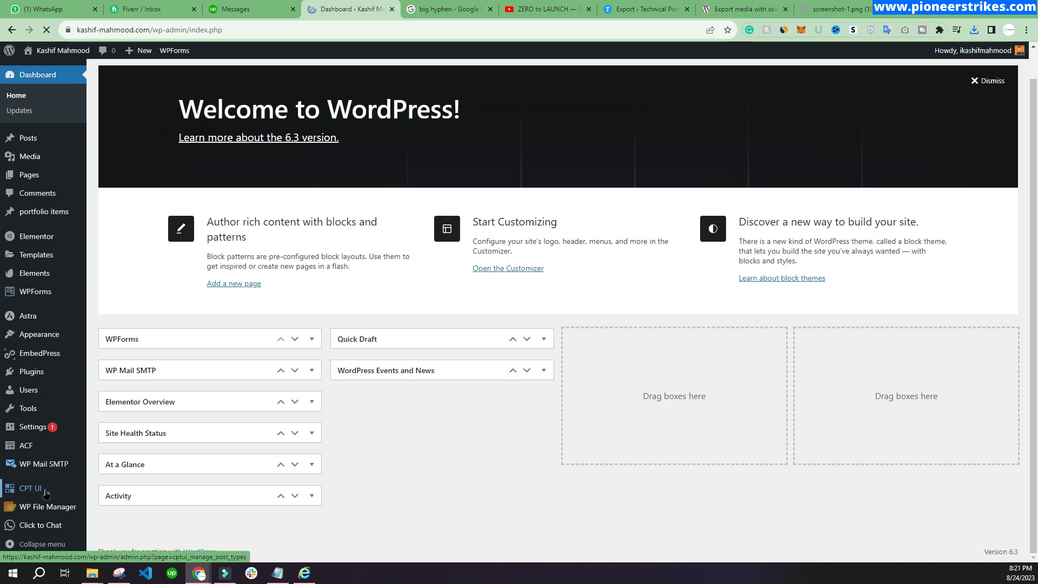
mouse_move(65, 447)
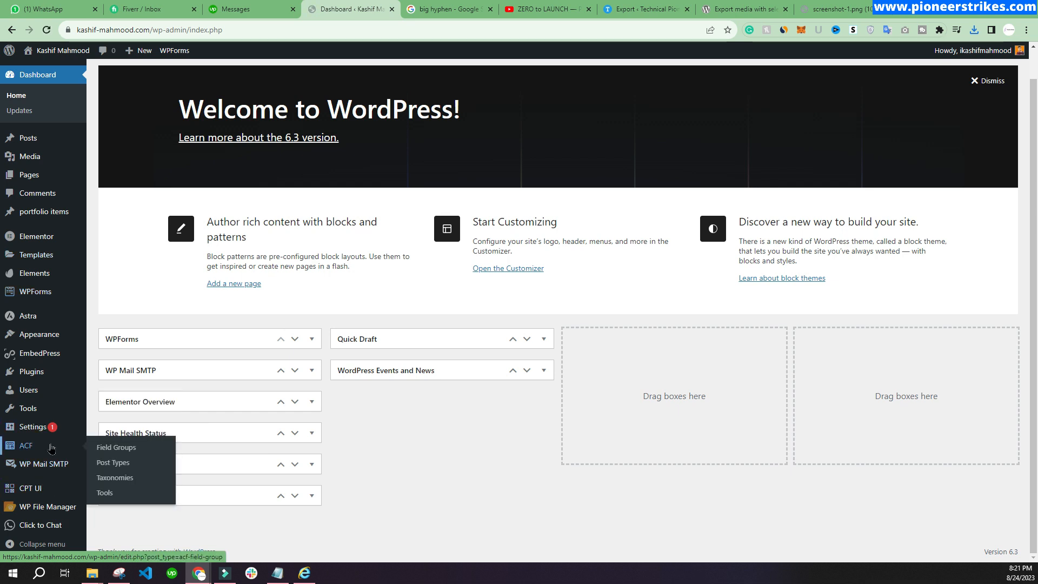
mouse_move(28, 411)
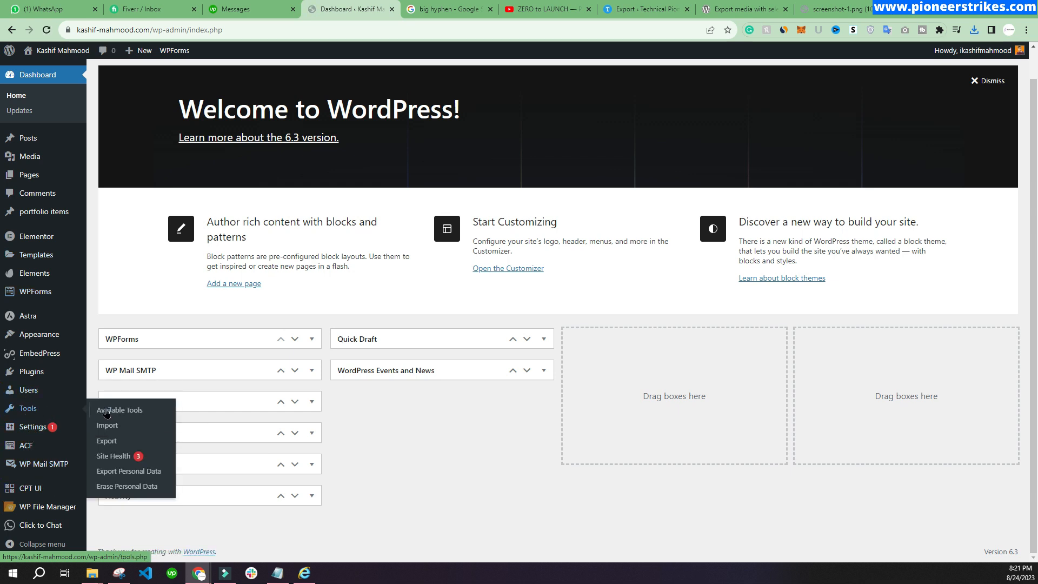
click(143, 426)
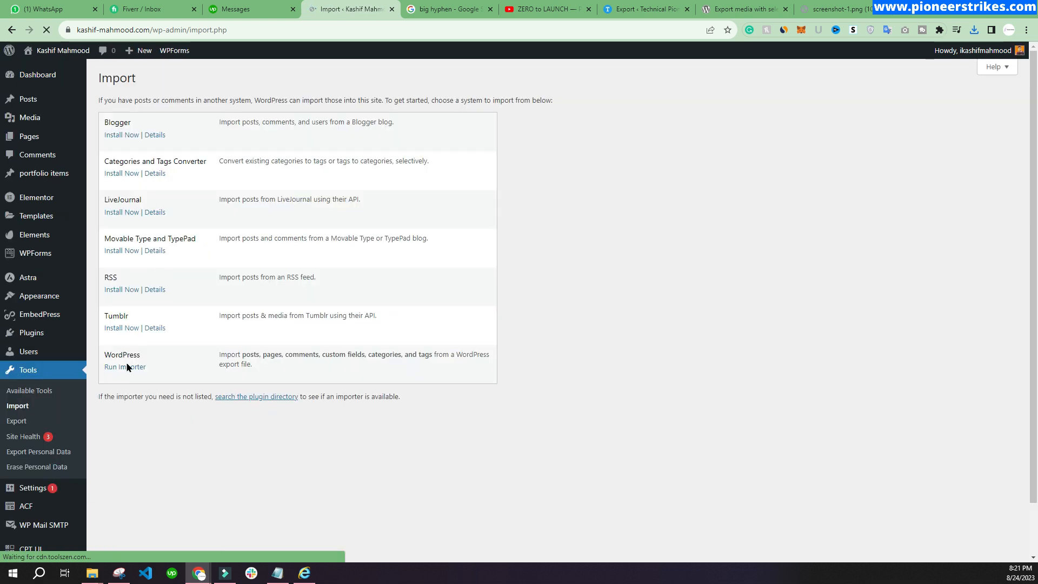
click(125, 367)
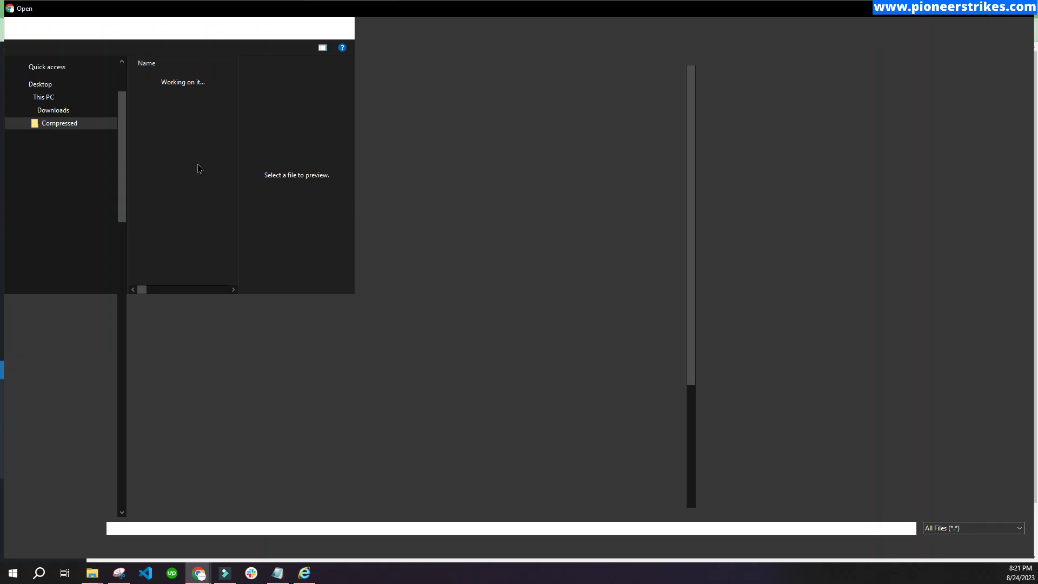
Step: Choose the downloaded Portfolio export file and upload it for import
click(211, 146)
click(946, 544)
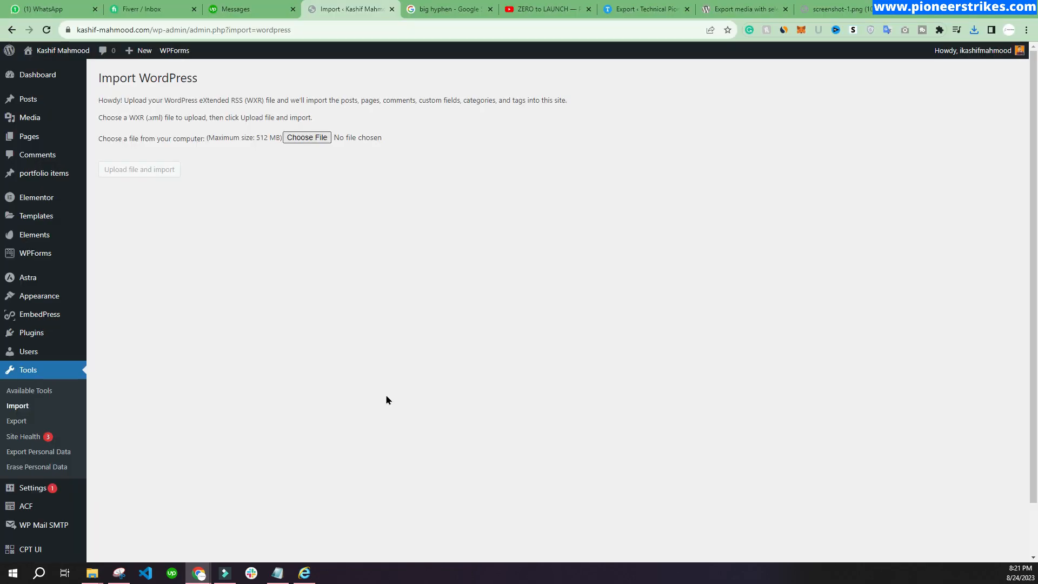
click(162, 172)
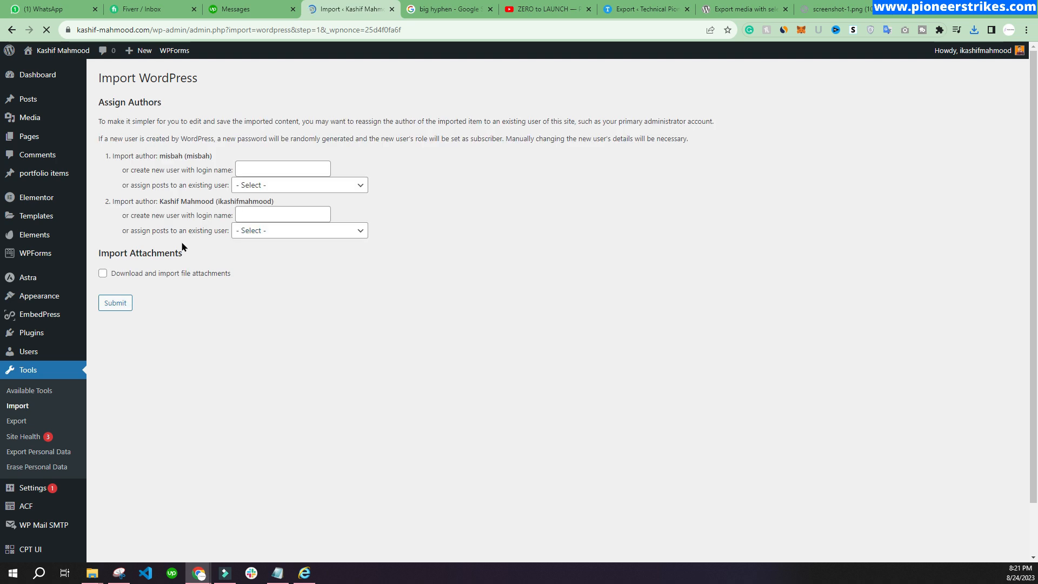
Step: Enable downloading and importing file attachments, assign both import authors to an existing user and submit the import
click(103, 274)
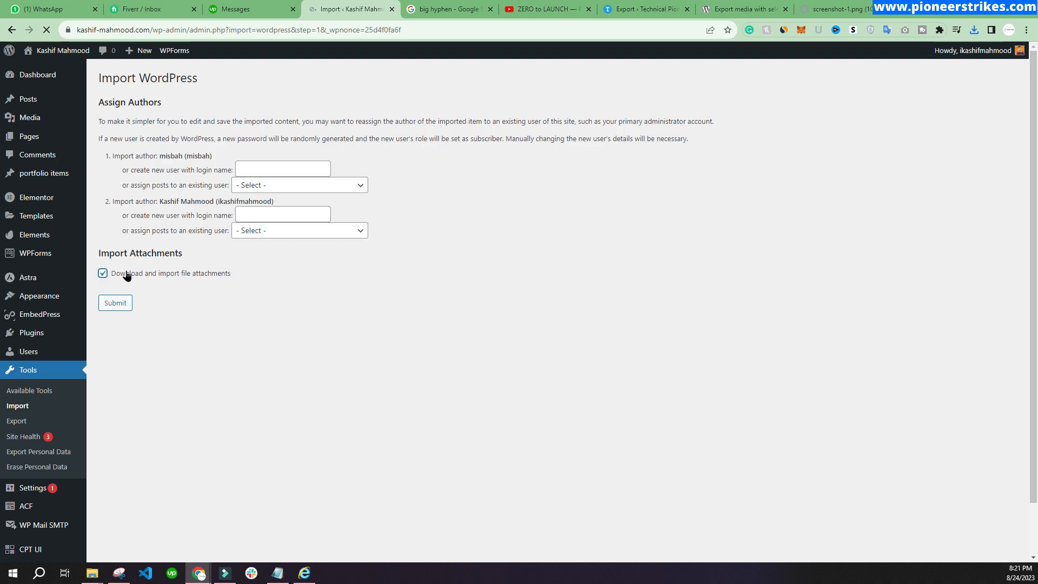
click(269, 187)
click(269, 208)
click(269, 230)
click(269, 254)
click(117, 306)
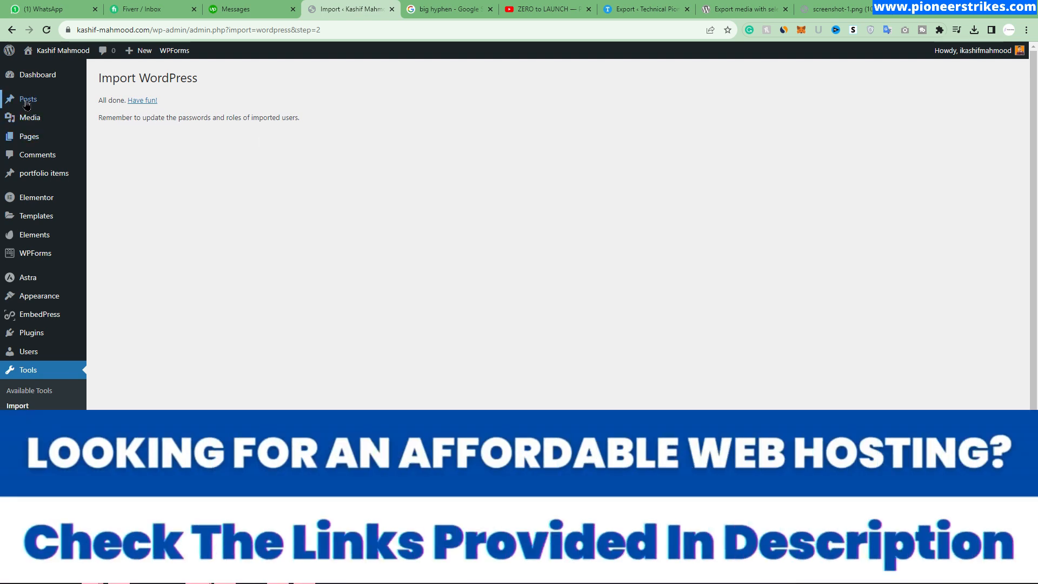
Step: Open the imported portfolio item "NGO website design for racialized women's" and check its custom fields, categories, featured image and big image
click(44, 173)
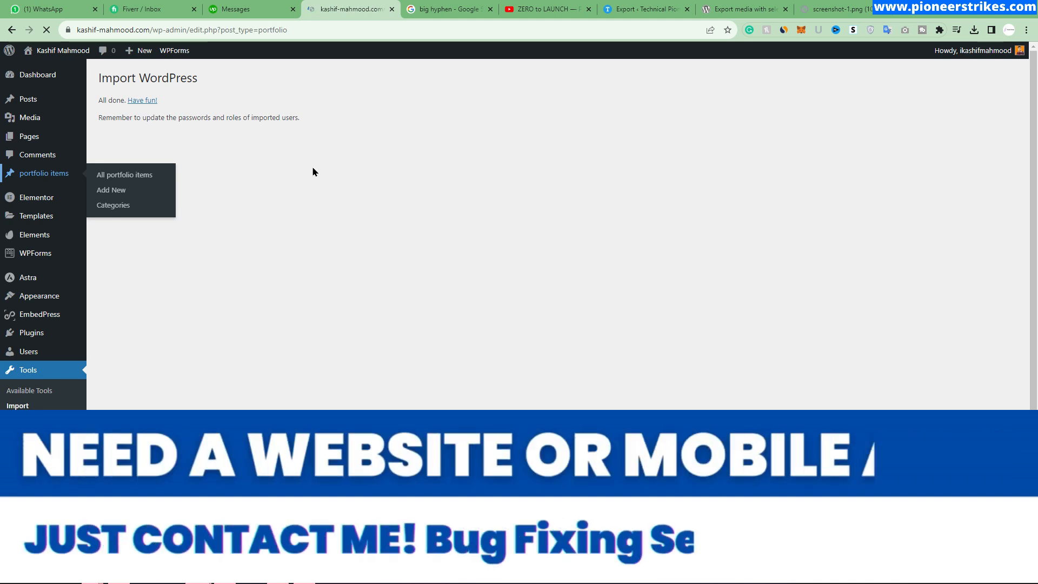
click(129, 173)
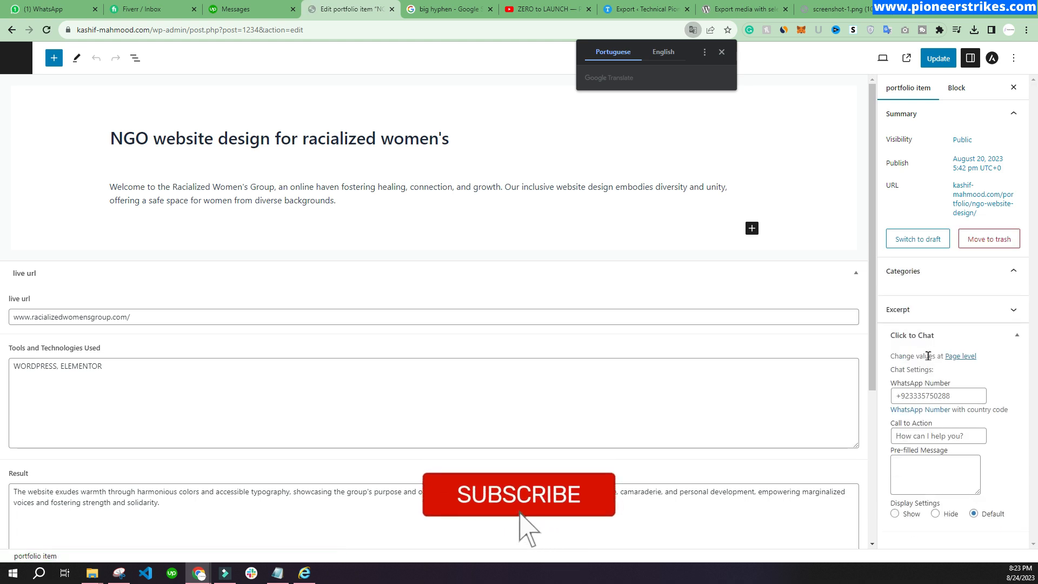
scroll(934, 316, down, 2)
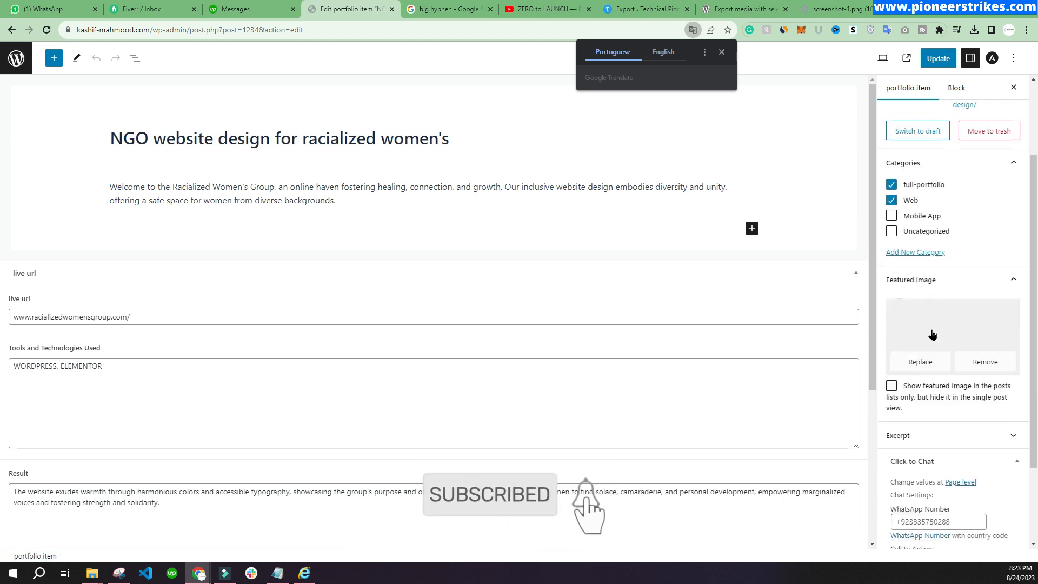
scroll(402, 300, down, 4)
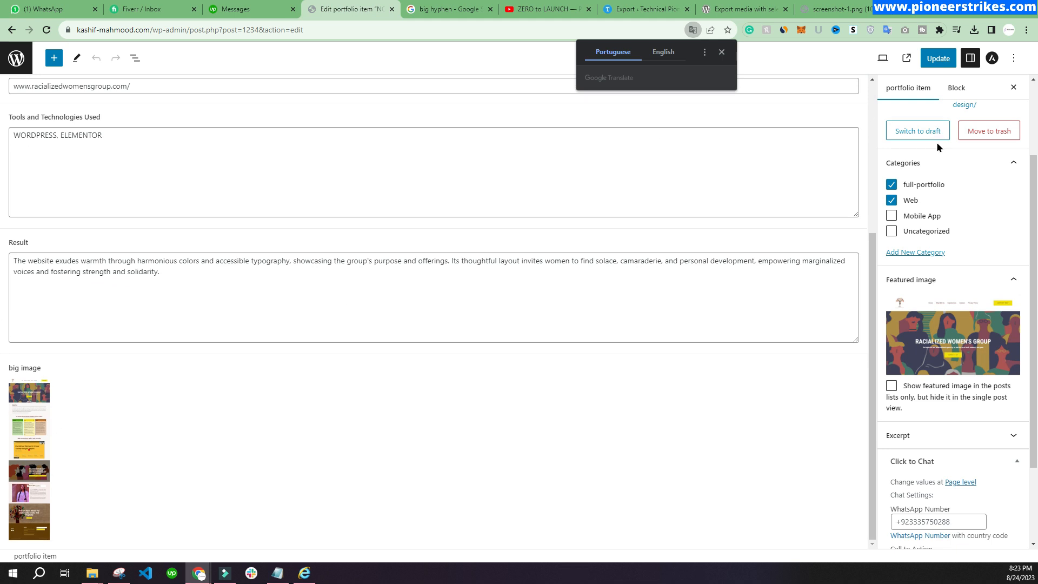
Step: Open the public page of the NGO website design portfolio item through its permalink
scroll(936, 142, up, 2)
click(970, 199)
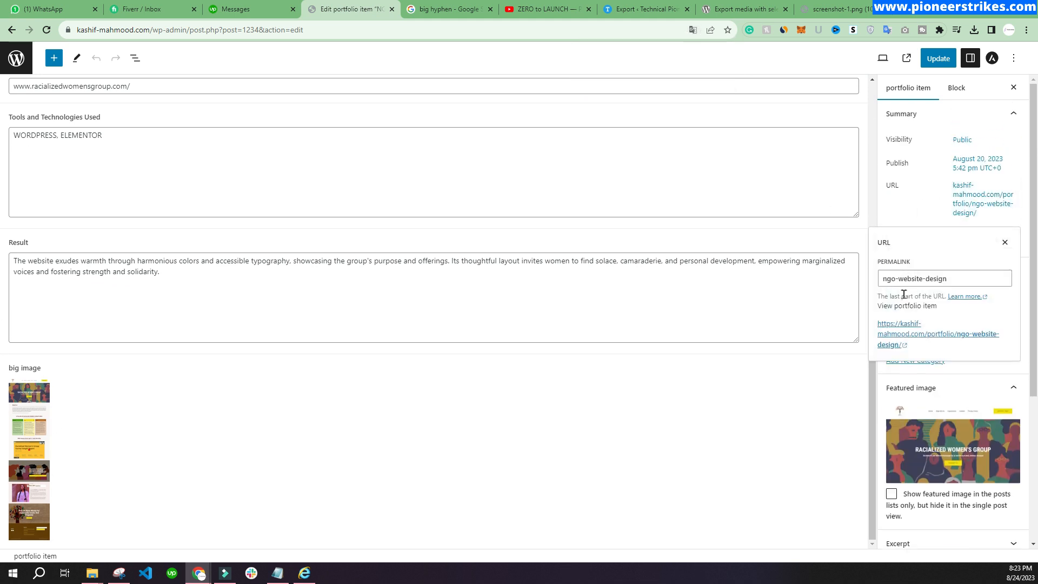
click(901, 336)
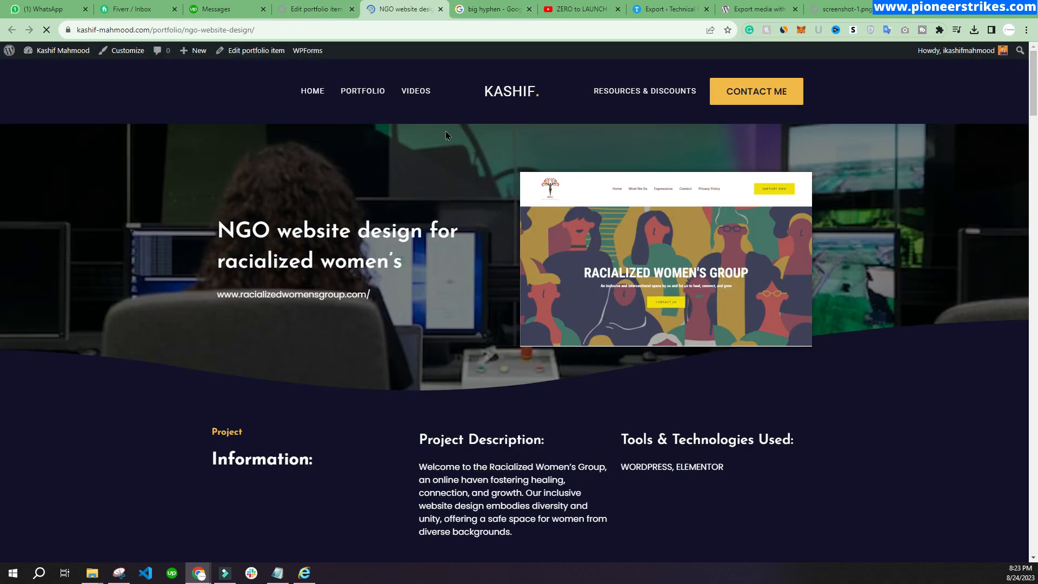
Step: Review the live portfolio page for the imported description, tools and technologies, big image and project results
scroll(446, 131, down, 3)
drag(420, 304, 739, 310)
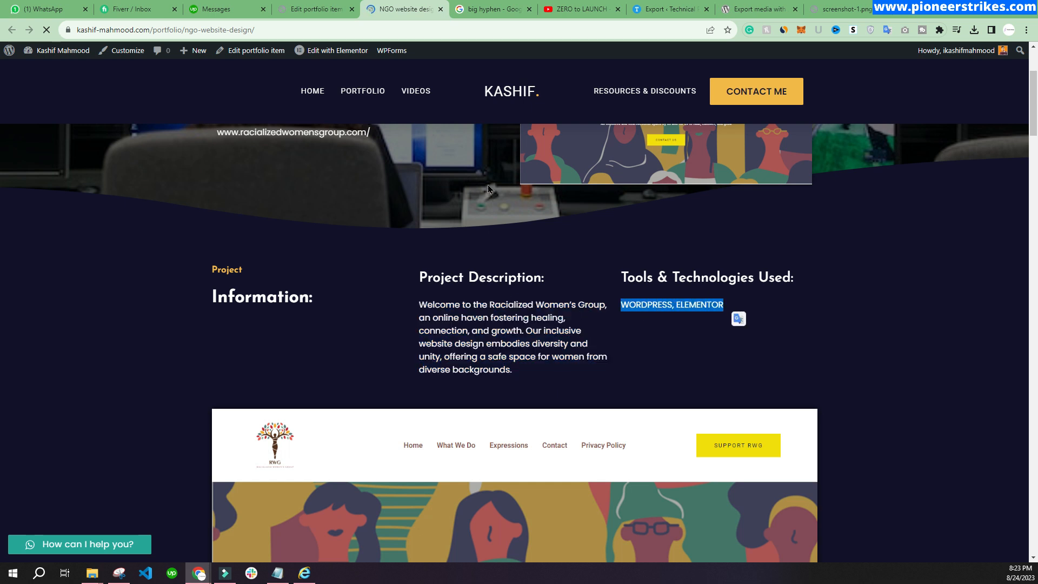
scroll(257, 274, down, 15)
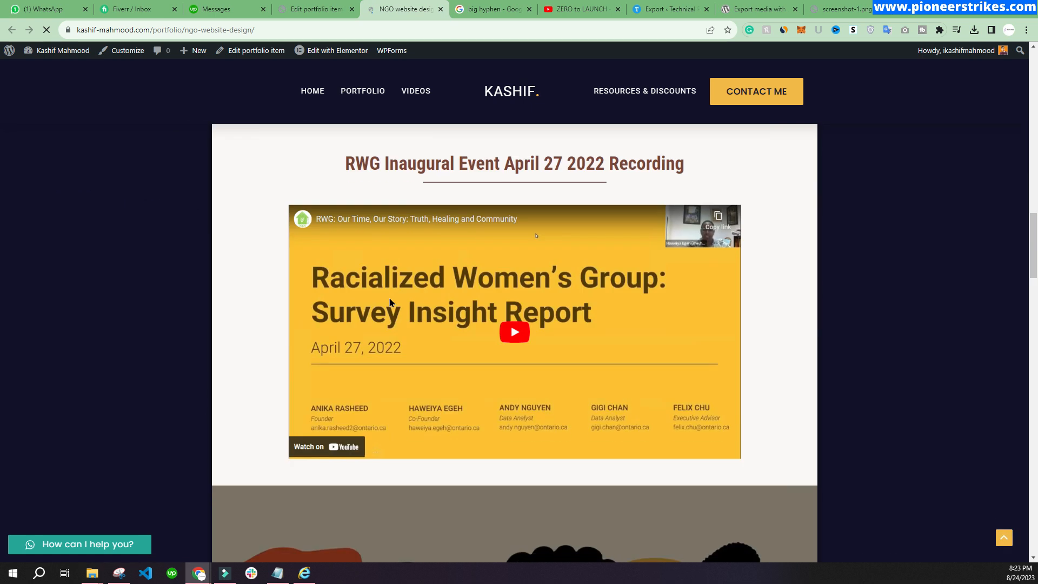
scroll(390, 302, down, 12)
scroll(412, 350, down, 7)
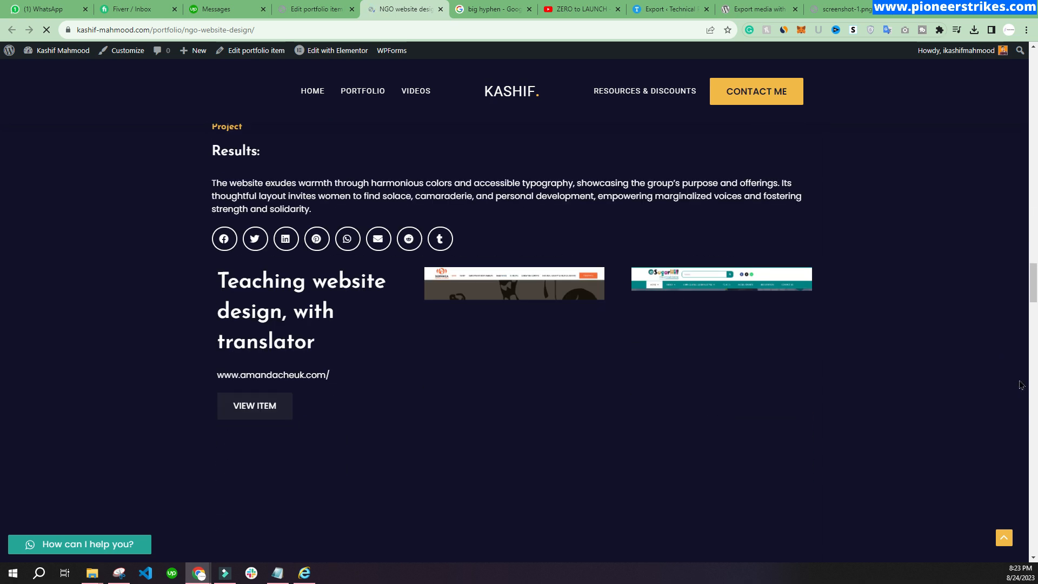
drag(1025, 287, 1025, 71)
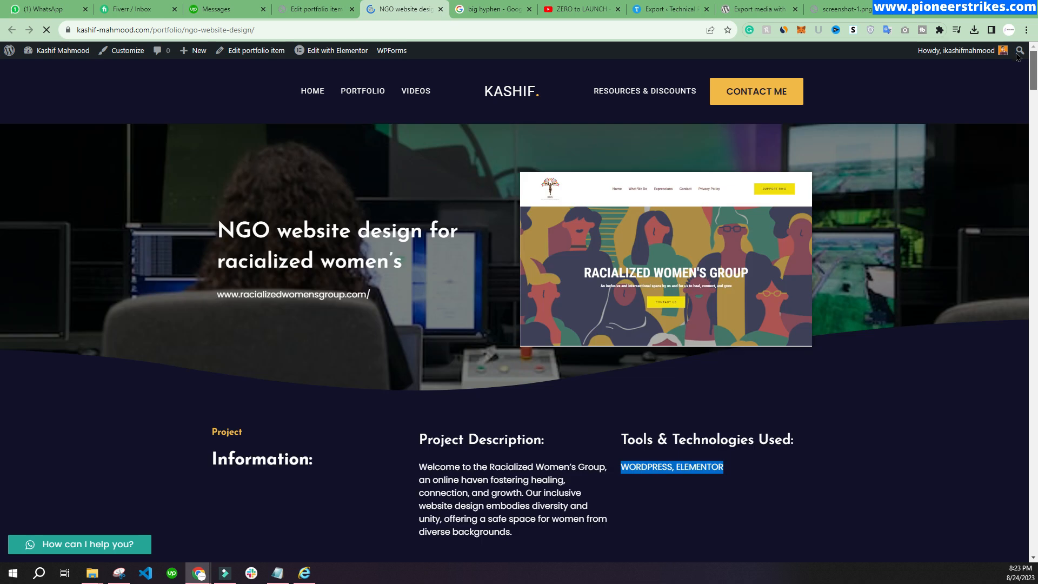